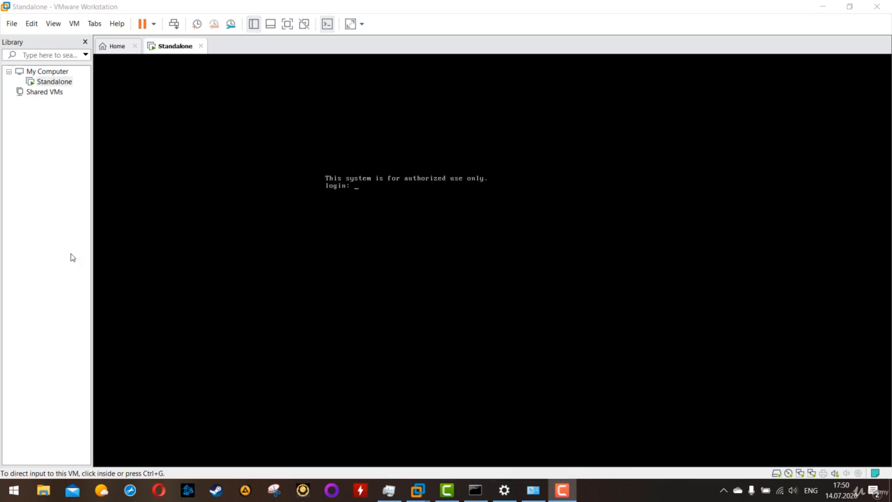
Log in to the Standalone virtual machine's console as admin with the account password.
{"action": "left_click", "coordinate": [63, 207]}
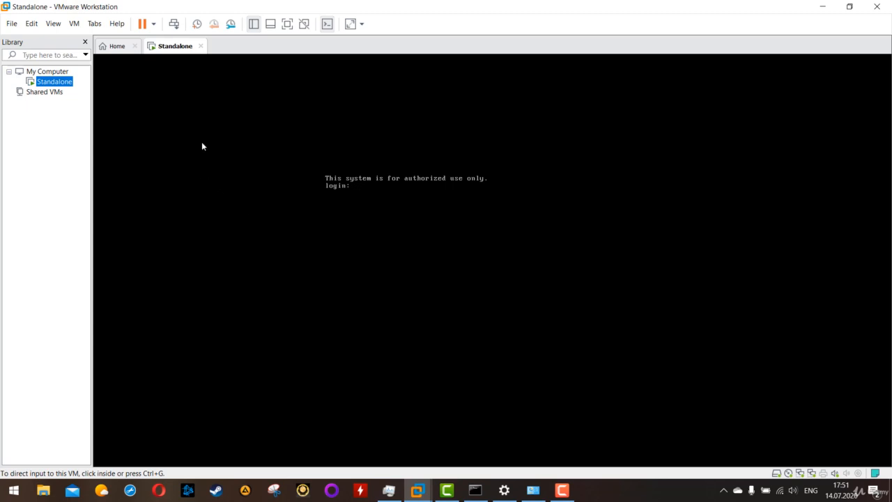
{"action": "left_click", "coordinate": [366, 169]}
{"action": "left_click", "coordinate": [295, 191]}
{"action": "type", "text": "ad"}
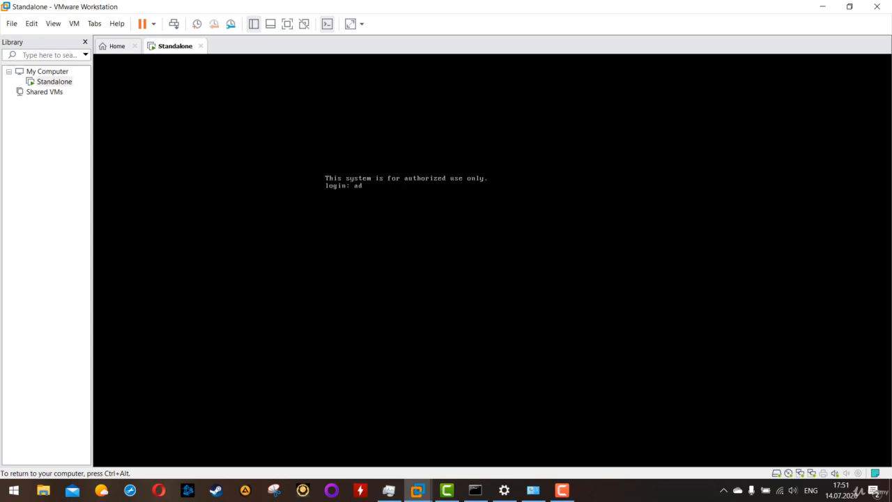
{"action": "type", "text": "min"}
{"action": "key", "text": "Return"}
{"action": "key", "text": "Return"}
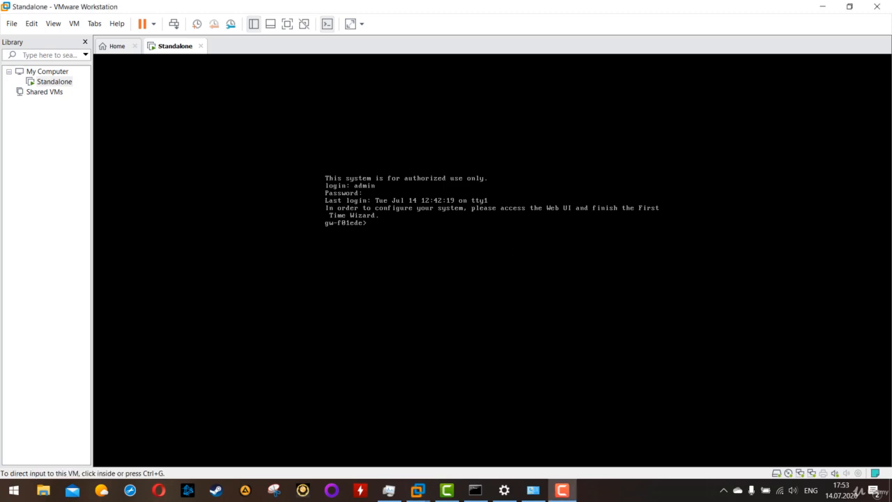
List the gateway's network interfaces with the command show interfaces.
{"action": "left_click", "coordinate": [625, 253]}
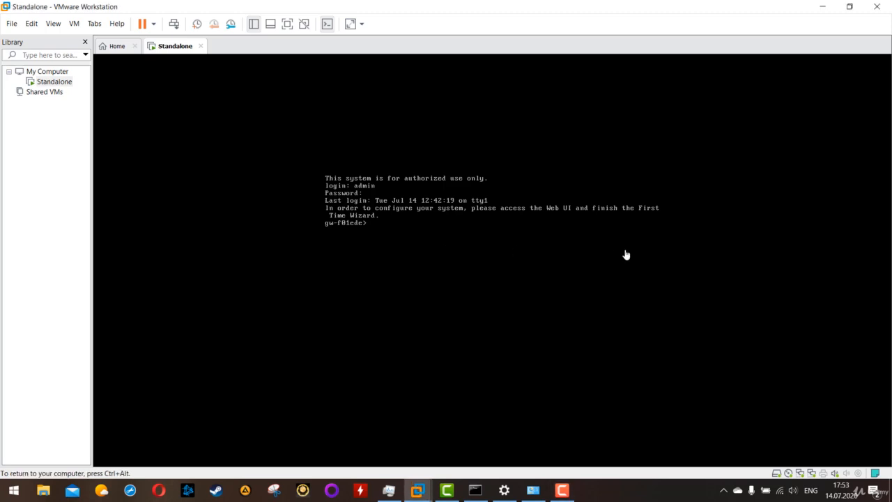
{"action": "type", "text": "show interfaces"}
{"action": "key", "text": "Return"}
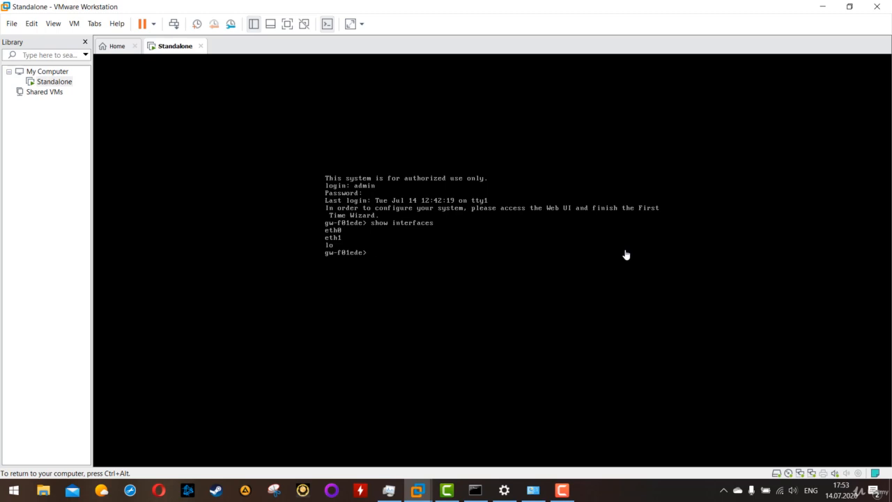
Enter the command show interface eth0 at the gateway prompt without running it.
{"action": "type", "text": "show interface eth0"}
Inspect the first network adapter's connection type in the Standalone VM's settings, close them and run the prepared show interface eth0 command.
{"action": "key", "text": "ctrl+alt"}
{"action": "left_click", "coordinate": [78, 25]}
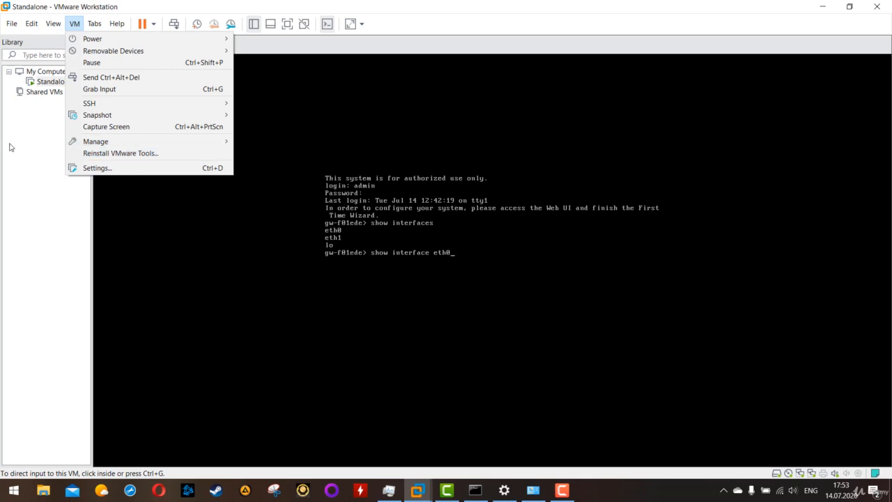
{"action": "left_click", "coordinate": [55, 81]}
{"action": "right_click", "coordinate": [55, 81]}
{"action": "left_click", "coordinate": [98, 281]}
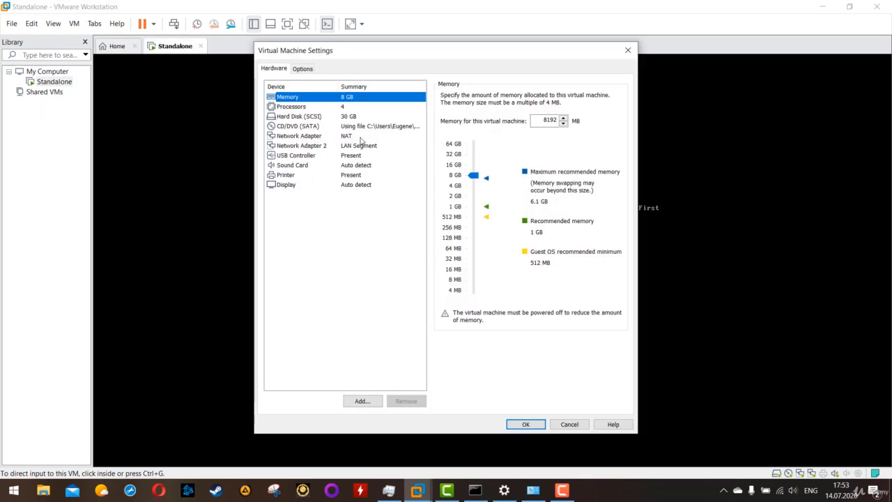
{"action": "left_click", "coordinate": [300, 138]}
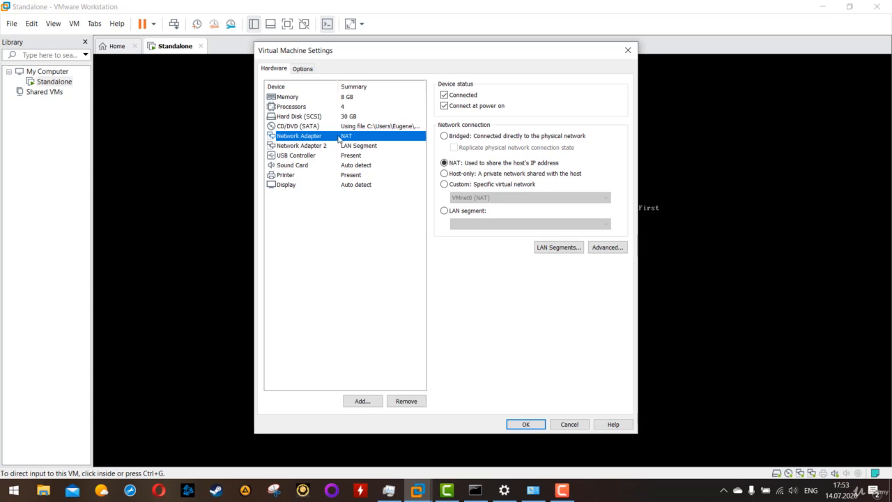
{"action": "left_click", "coordinate": [628, 51]}
{"action": "left_click", "coordinate": [454, 243]}
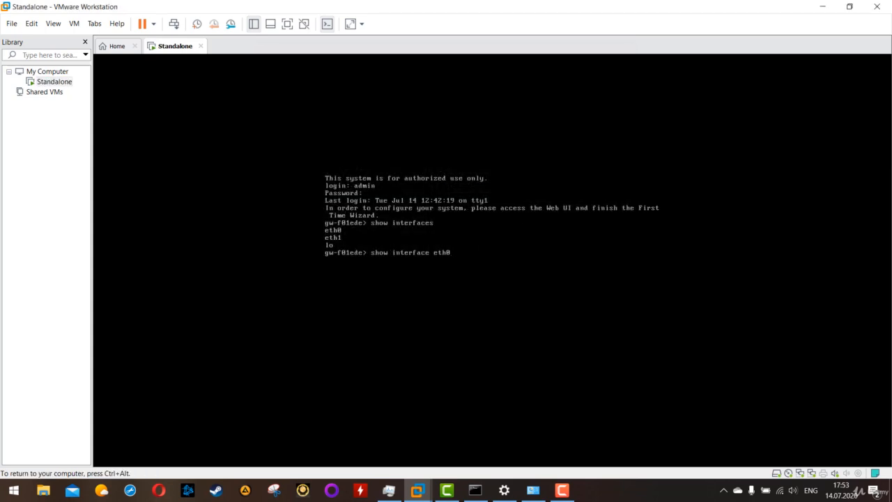
{"action": "key", "text": "Return"}
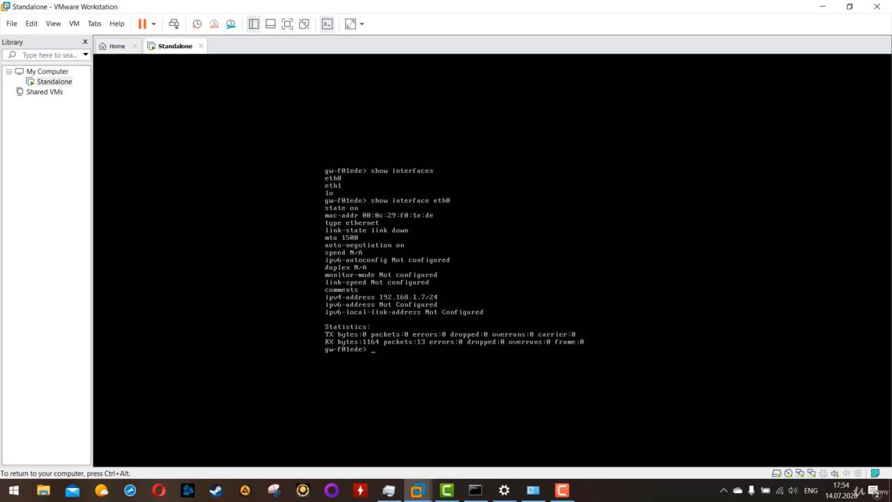
Switch to the host's Command Prompt, run ipconfig to check the wireless adapter's IPv4 address, and return to the VM console.
{"action": "key", "text": "ctrl+alt"}
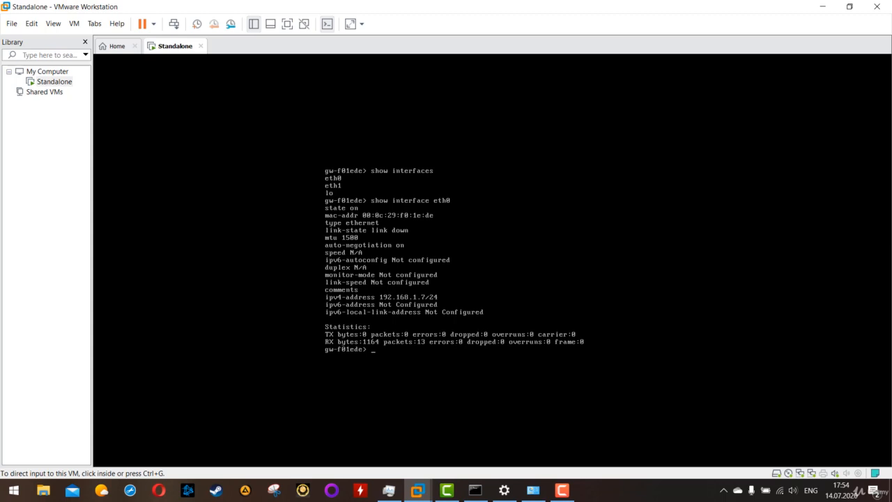
{"action": "left_click", "coordinate": [474, 490]}
{"action": "left_click", "coordinate": [304, 253]}
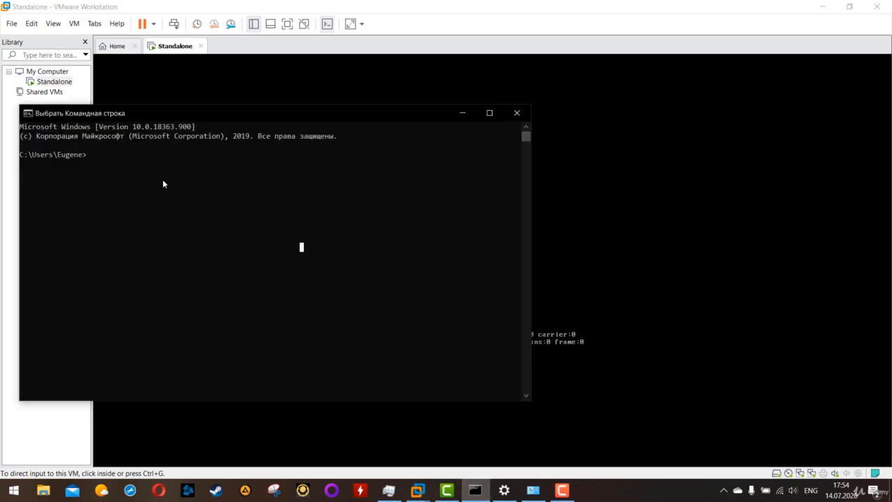
{"action": "type", "text": "ipcon"}
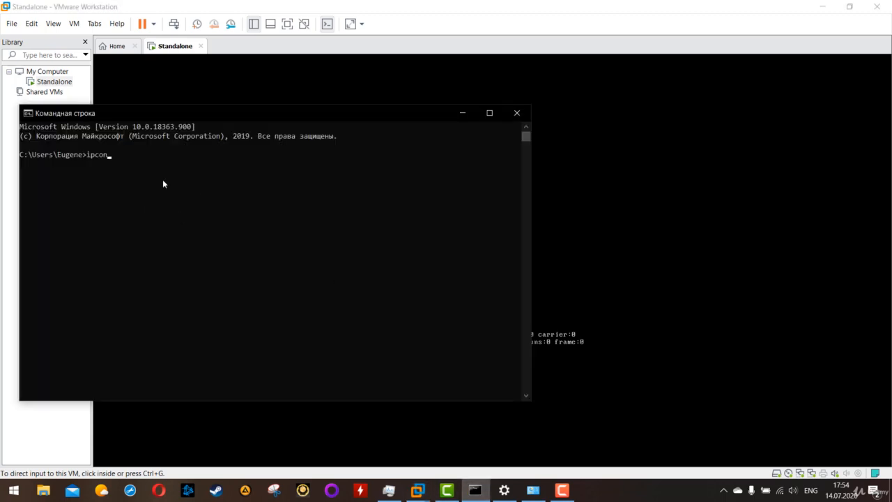
{"action": "type", "text": "fig"}
{"action": "key", "text": "Return"}
{"action": "left_click_drag", "start_coordinate": [240, 238], "coordinate": [179, 239]}
{"action": "left_click", "coordinate": [197, 238]}
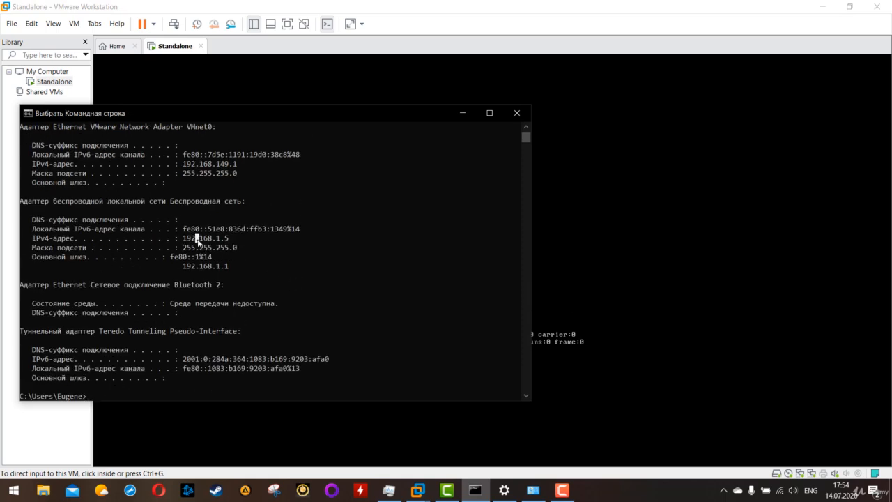
{"action": "left_click", "coordinate": [239, 248]}
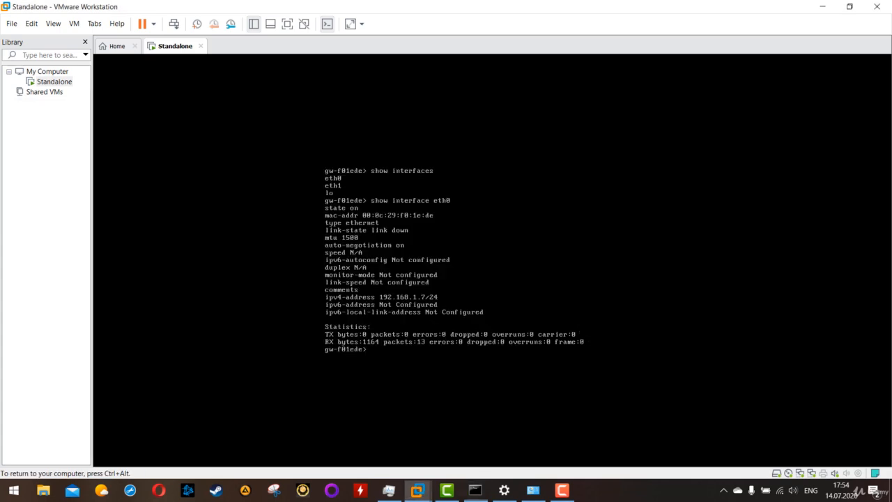
{"action": "left_click", "coordinate": [593, 332]}
Begin the command set interface eth0 at the gateway prompt and list its available parameters.
{"action": "type", "text": "set"}
{"action": "key", "text": "BackSpace"}
{"action": "type", "text": "rfa"}
{"action": "key", "text": "Tab"}
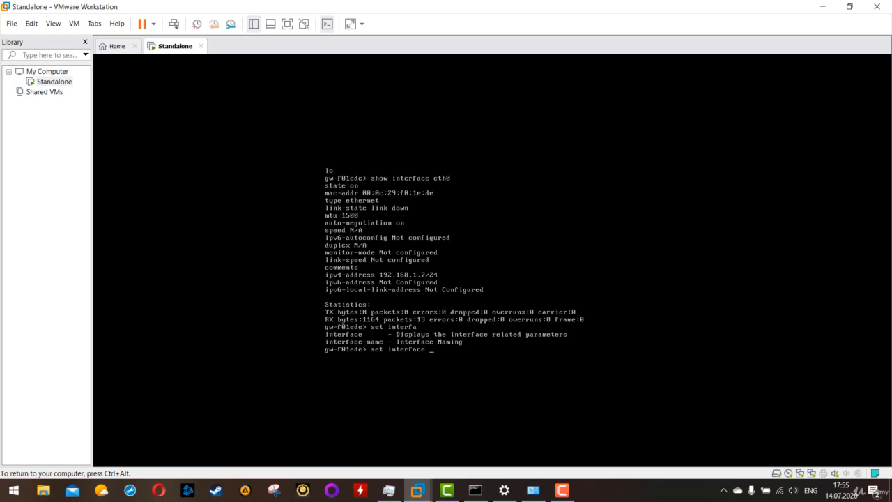
{"action": "key", "text": "Tab"}
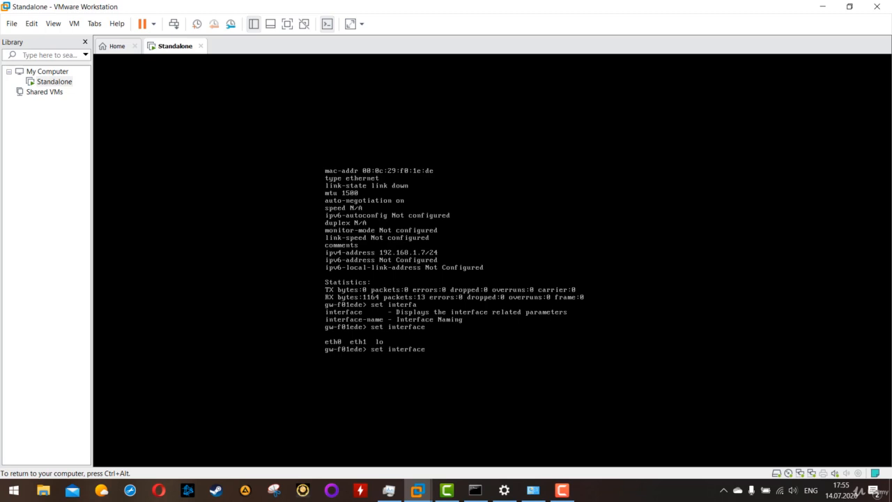
{"action": "type", "text": "eth0"}
{"action": "key", "text": "Tab"}
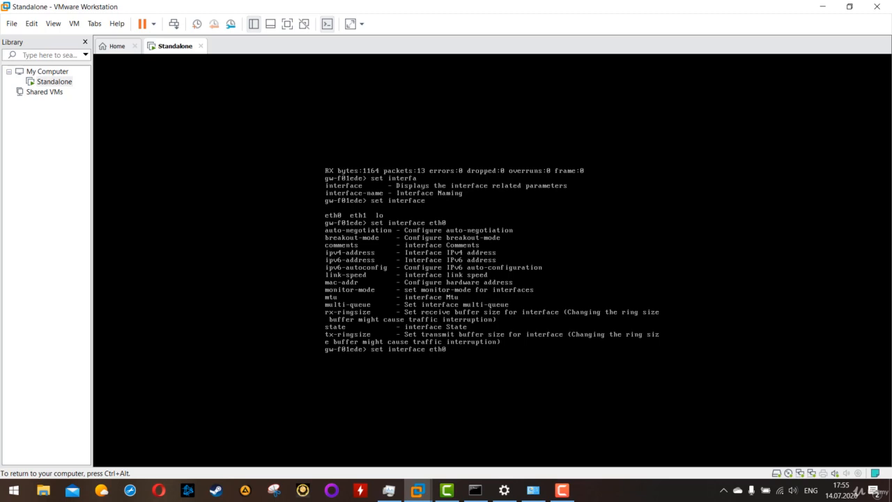
Extend the eth0 command with the parameter ipv4-address and the value 192.168.1.99.
{"action": "type", "text": "ipv"}
{"action": "key", "text": "Tab"}
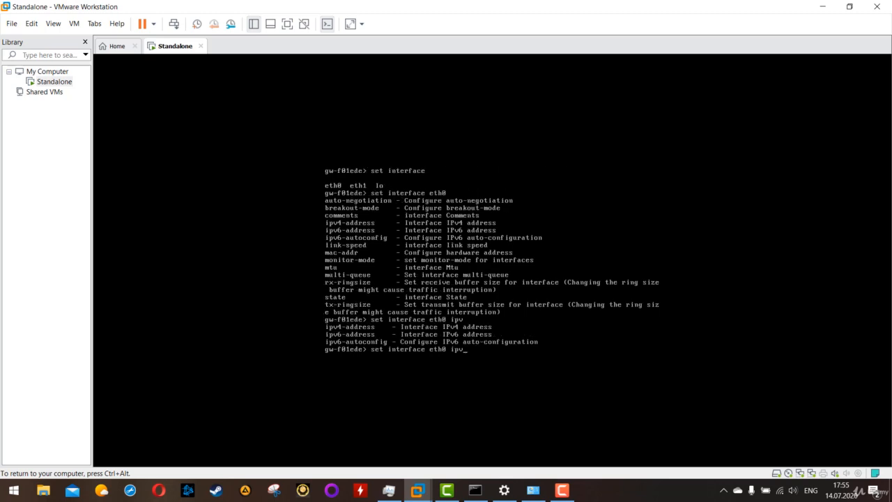
{"action": "type", "text": "4"}
{"action": "key", "text": "Tab"}
{"action": "key", "text": "Tab"}
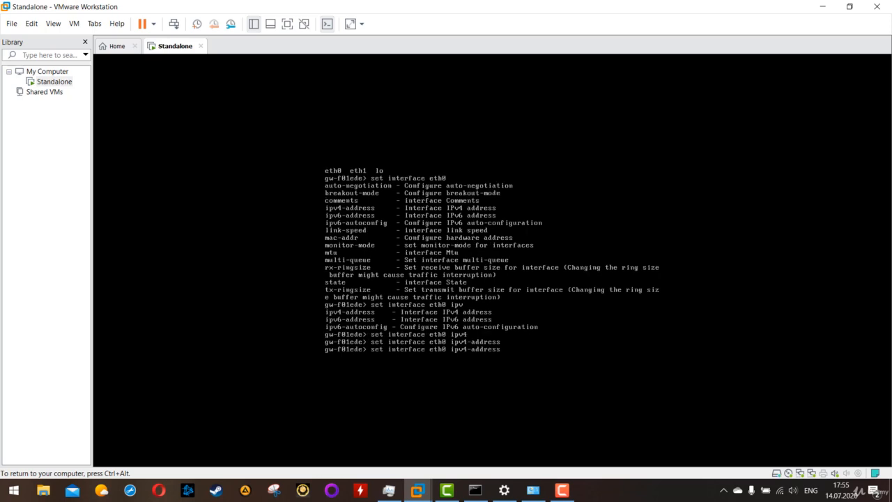
{"action": "key", "text": "Tab"}
{"action": "type", "text": "1"}
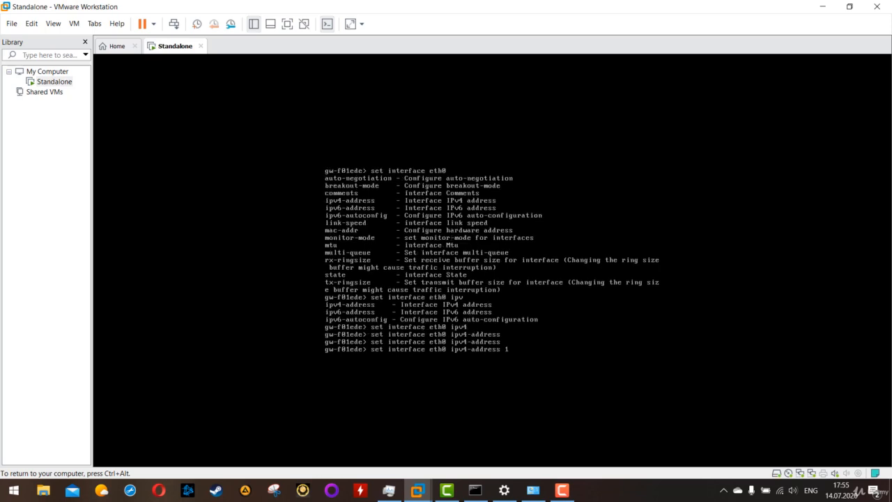
{"action": "type", "text": "92.1"}
{"action": "type", "text": "68"}
{"action": "type", "text": ".1.99"}
{"action": "type", "text": "subm"}
{"action": "type", "text": "et"}
{"action": "key", "text": "Tab"}
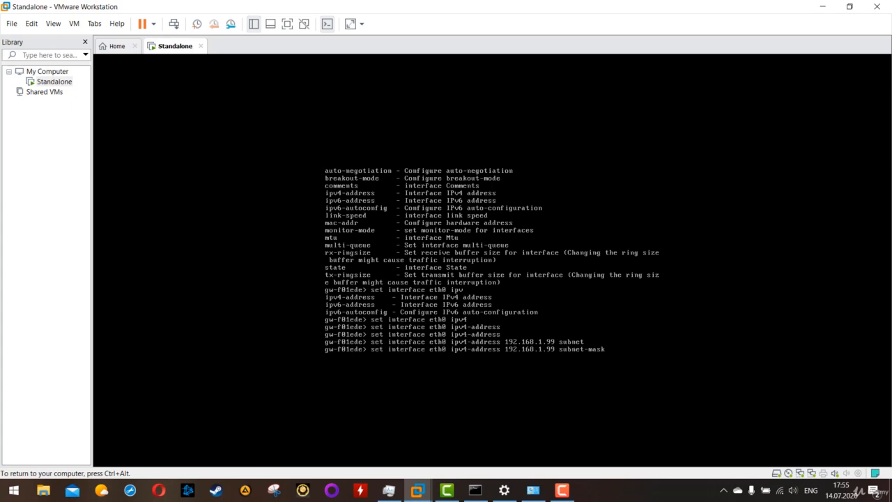
{"action": "type", "text": "255"}
{"action": "type", "text": ".26"}
{"action": "key", "text": "BackSpace"}
{"action": "key", "text": "BackSpace"}
{"action": "key", "text": "BackSpace"}
{"action": "key", "text": "BackSpace"}
{"action": "key", "text": "BackSpace"}
{"action": "key", "text": "BackSpace"}
{"action": "key", "text": "BackSpace"}
{"action": "key", "text": "BackSpace"}
{"action": "key", "text": "BackSpace"}
{"action": "key", "text": "BackSpace"}
{"action": "key", "text": "BackSpace"}
{"action": "key", "text": "BackSpace"}
{"action": "key", "text": "BackSpace"}
{"action": "key", "text": "BackSpace"}
{"action": "key", "text": "BackSpace"}
{"action": "key", "text": "BackSpace"}
{"action": "key", "text": "BackSpace"}
{"action": "key", "text": "BackSpace"}
{"action": "key", "text": "Tab"}
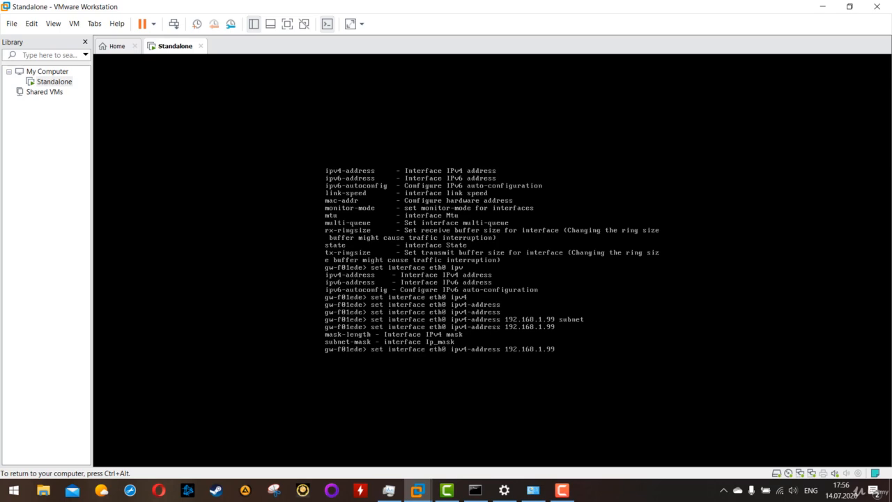
Complete the eth0 address command with subnet-mask 255.255.255.0 and run it.
{"action": "type", "text": "subnet"}
{"action": "key", "text": "Tab"}
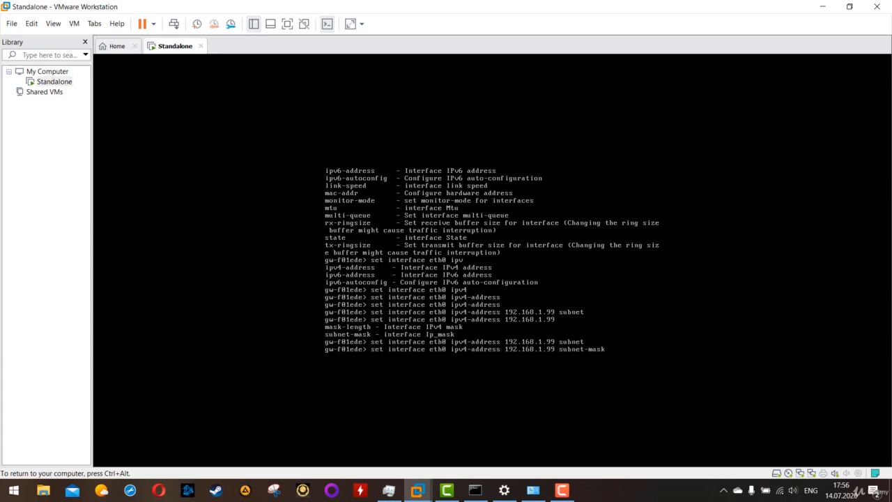
{"action": "type", "text": "255.255.255.0"}
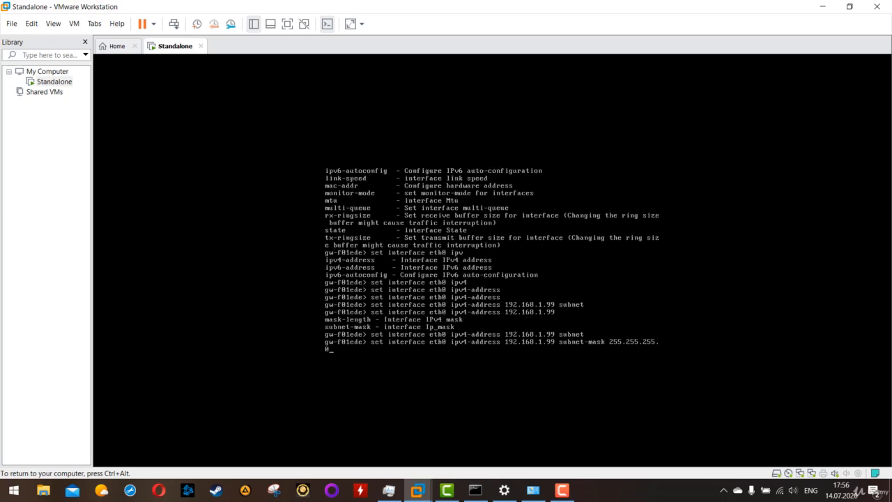
{"action": "key", "text": "Return"}
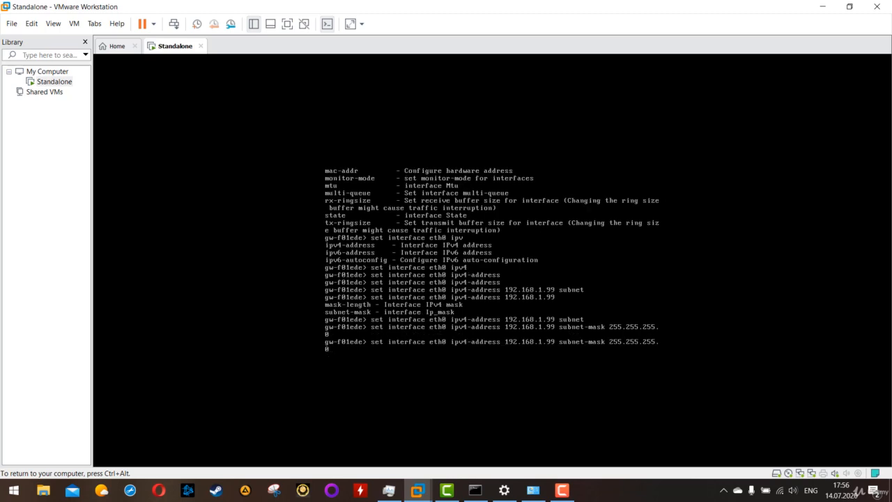
Check the eth0 configuration with the command show interface eth0.
{"action": "type", "text": "show interface eth0"}
{"action": "key", "text": "Up"}
{"action": "key", "text": "Up"}
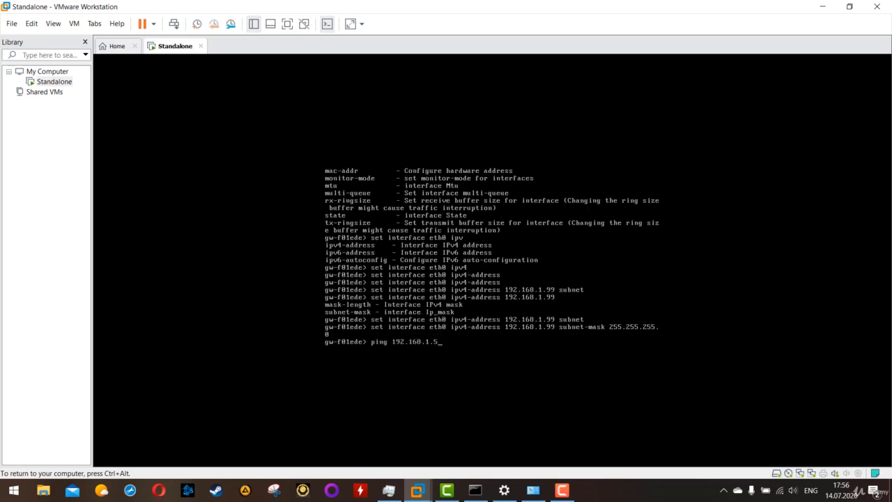
{"action": "key", "text": "Down"}
{"action": "key", "text": "Up"}
{"action": "key", "text": "Down"}
{"action": "key", "text": "BackSpace"}
{"action": "type", "text": "eth0"}
{"action": "key", "text": "Return"}
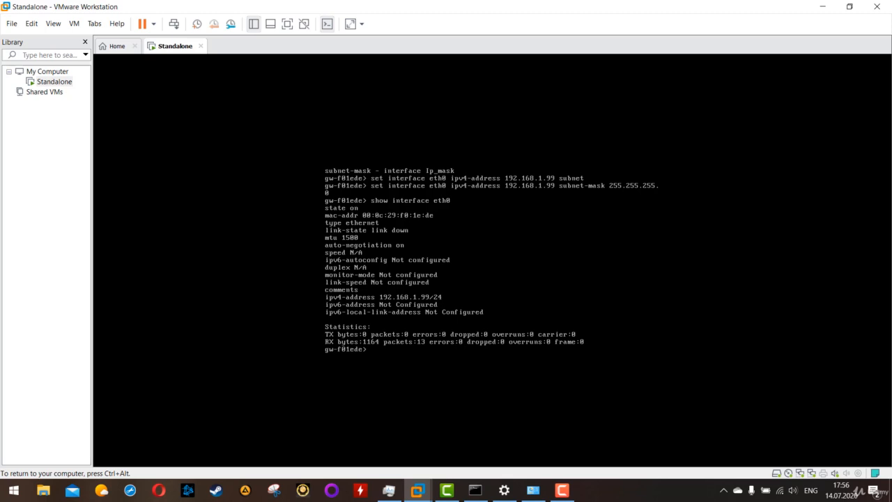
{"action": "key", "text": "Return"}
{"action": "key", "text": "Return"}
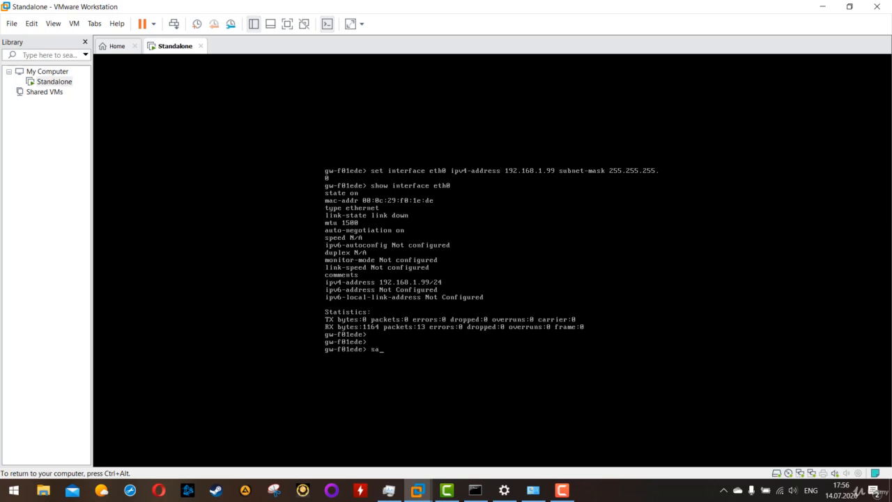
Save the gateway configuration with the command save config.
{"action": "type", "text": "ve config"}
{"action": "key", "text": "Return"}
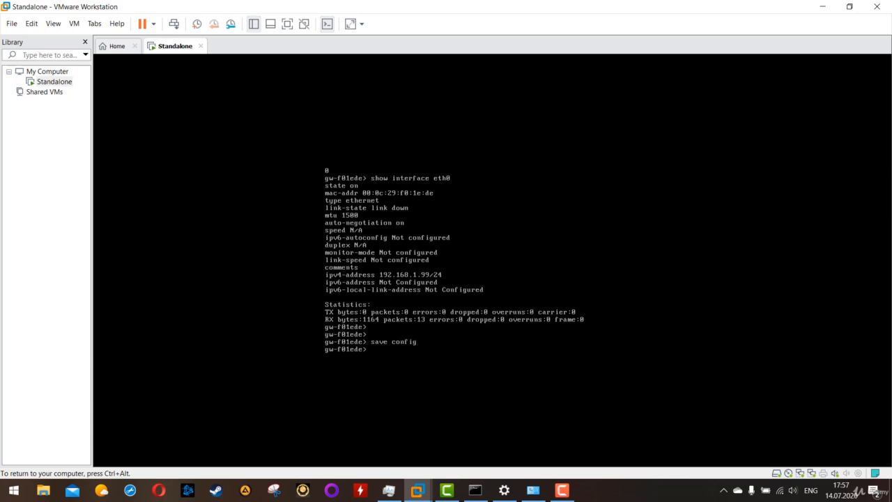
Set the Standalone VM's first network adapter to Bridged, apply the settings and return to its console.
{"action": "key", "text": "ctrl+alt"}
{"action": "left_click", "coordinate": [53, 82]}
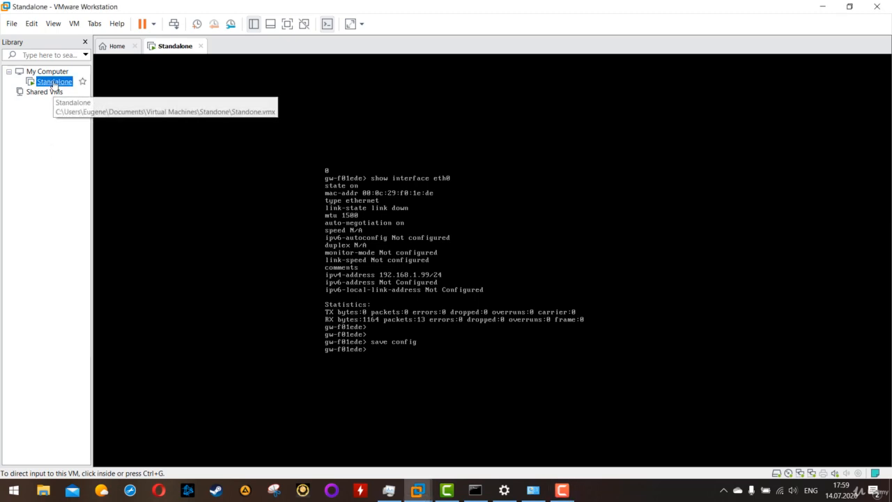
{"action": "right_click", "coordinate": [53, 82]}
{"action": "left_click", "coordinate": [84, 278]}
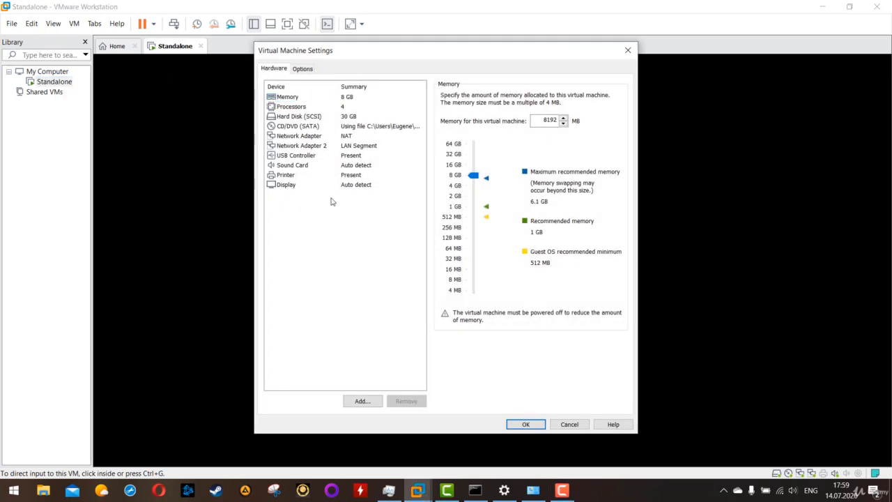
{"action": "left_click", "coordinate": [346, 137]}
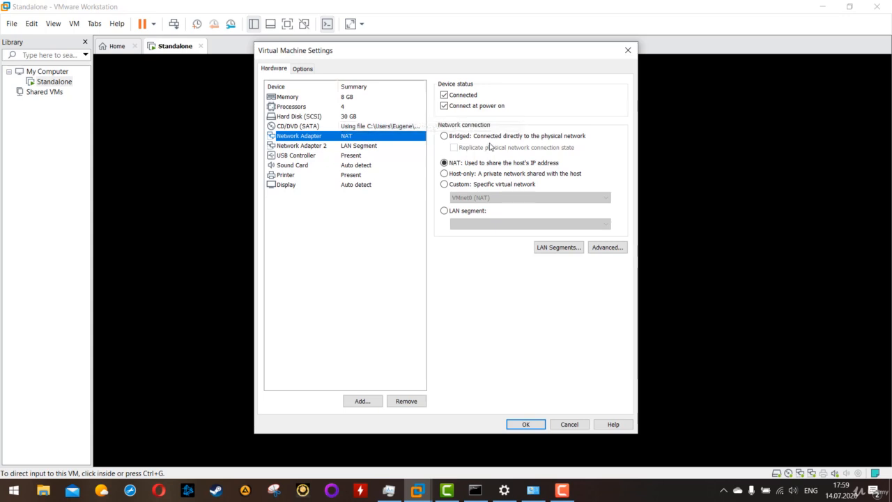
{"action": "left_click", "coordinate": [466, 140]}
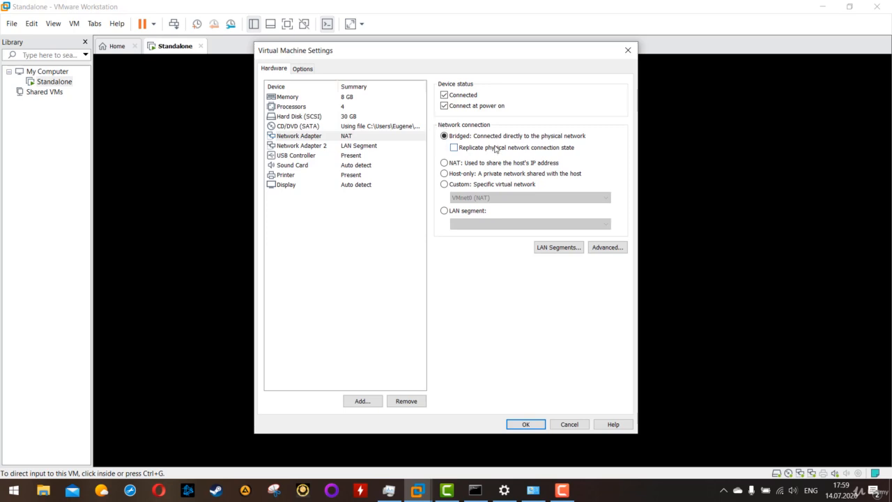
{"action": "left_click", "coordinate": [528, 424]}
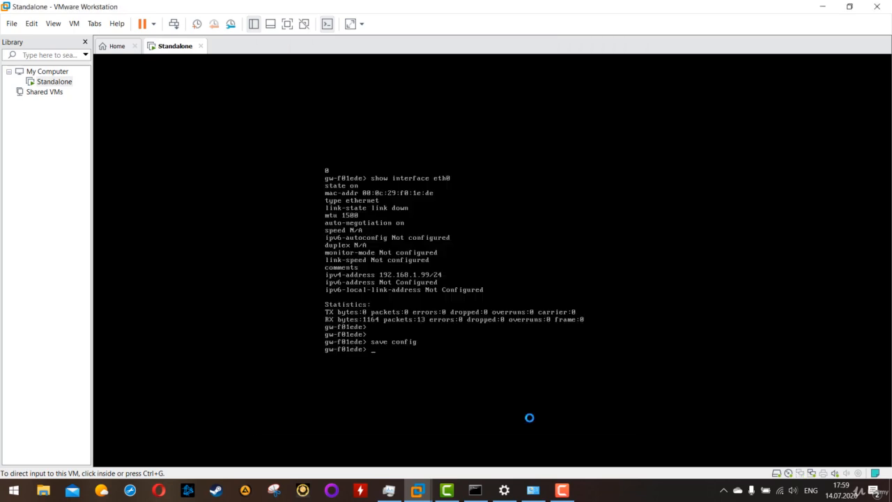
{"action": "left_click", "coordinate": [438, 179]}
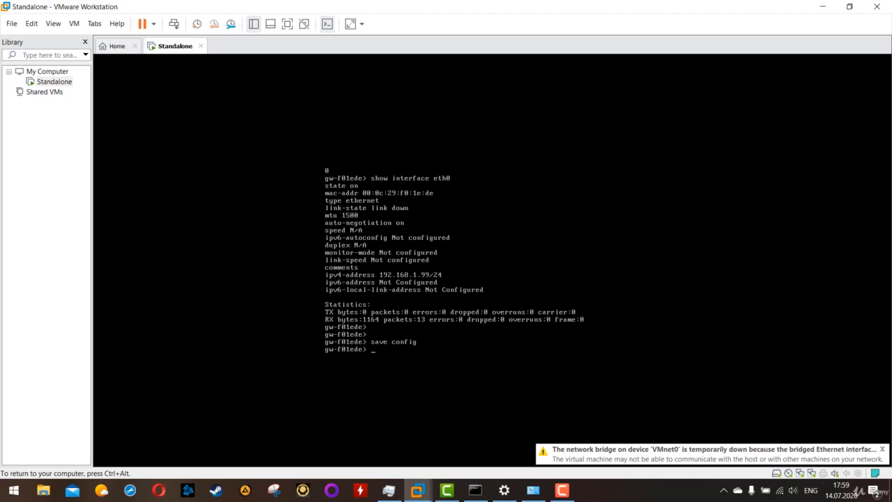
Ping 192.168.1.1 from the gateway console to test connectivity to the network's router.
{"action": "type", "text": "pin"}
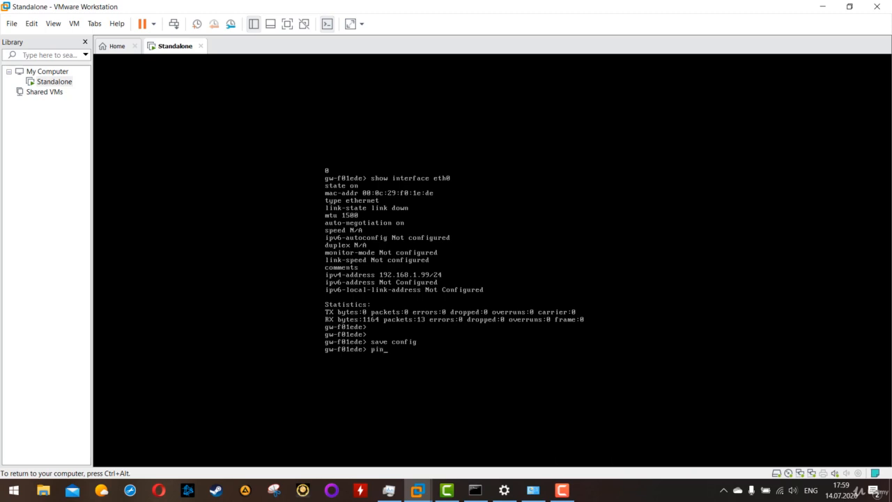
{"action": "type", "text": "g 192.168.1.1"}
{"action": "key", "text": "Return"}
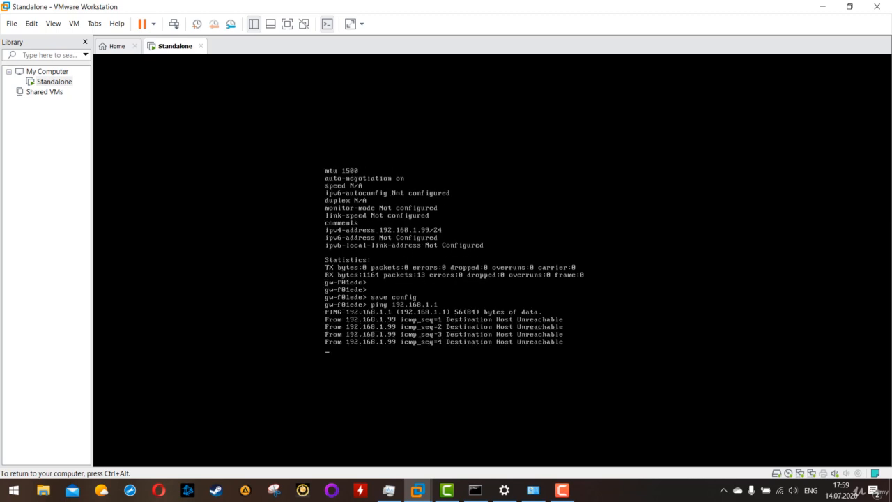
Check the host's wireless IPv4 address in the Command Prompt, return to the gateway console and stop the running ping.
{"action": "key", "text": "ctrl+alt"}
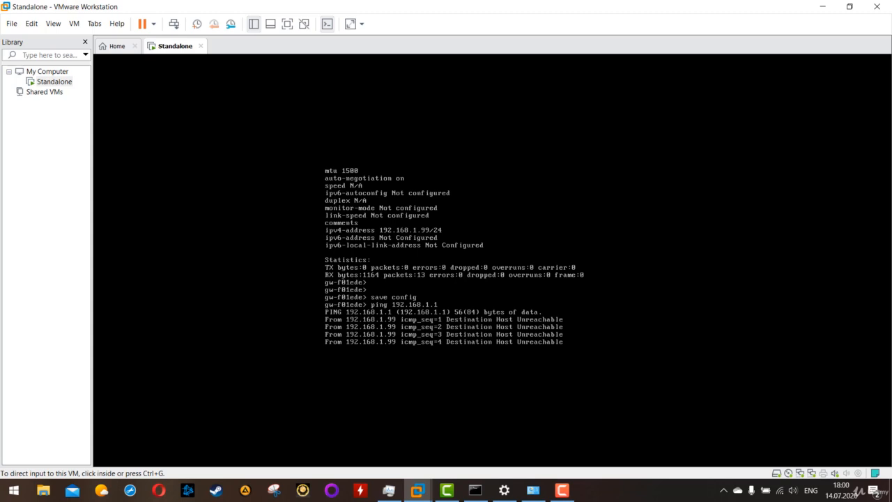
{"action": "left_click", "coordinate": [478, 491]}
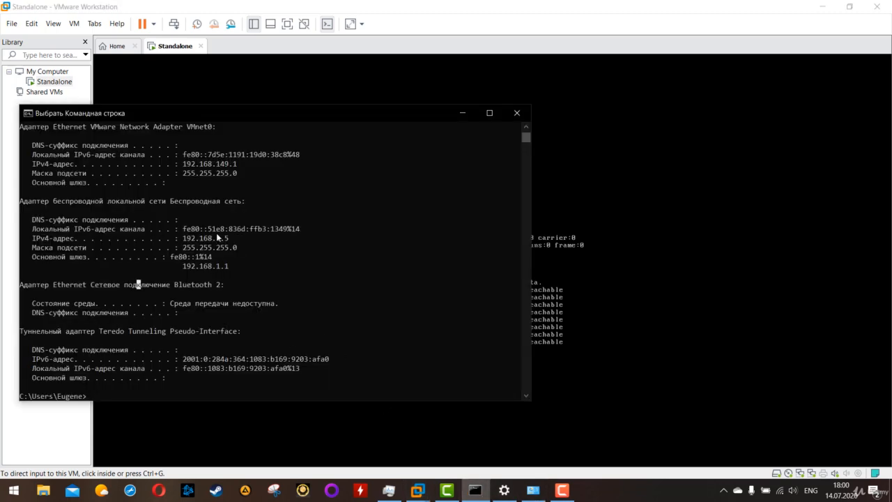
{"action": "left_click_drag", "start_coordinate": [229, 237], "coordinate": [165, 243]}
{"action": "left_click", "coordinate": [571, 329]}
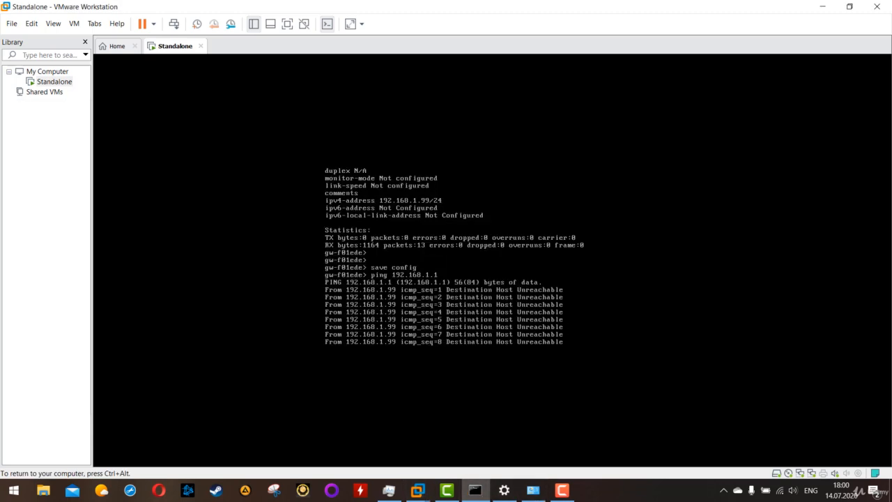
{"action": "key", "text": "ctrl+c"}
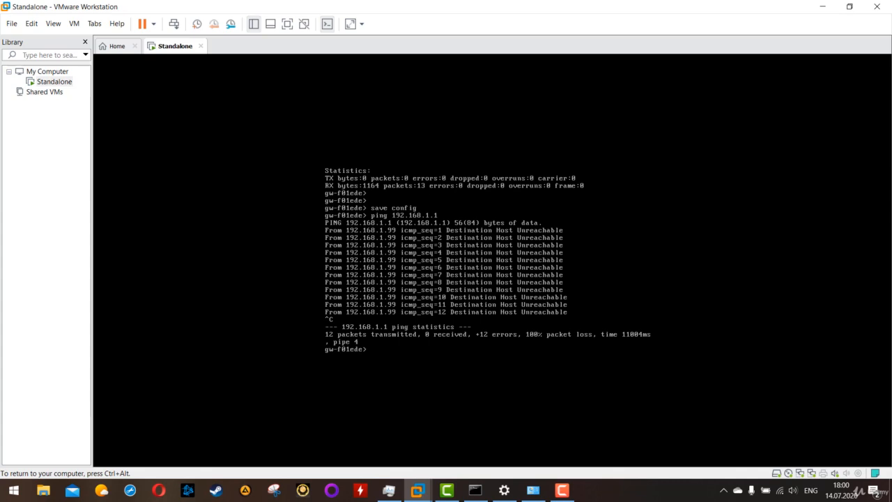
Ping the host at 192.168.1.5 from the gateway console, and stop the ping after several attempts.
{"action": "key", "text": "Up"}
{"action": "key", "text": "BackSpace"}
{"action": "type", "text": "5"}
{"action": "key", "text": "Return"}
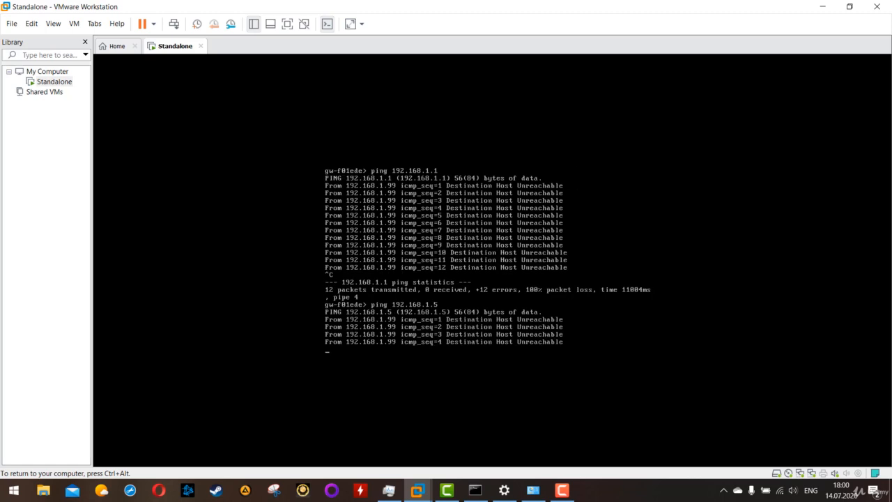
{"action": "key", "text": "ctrl+c"}
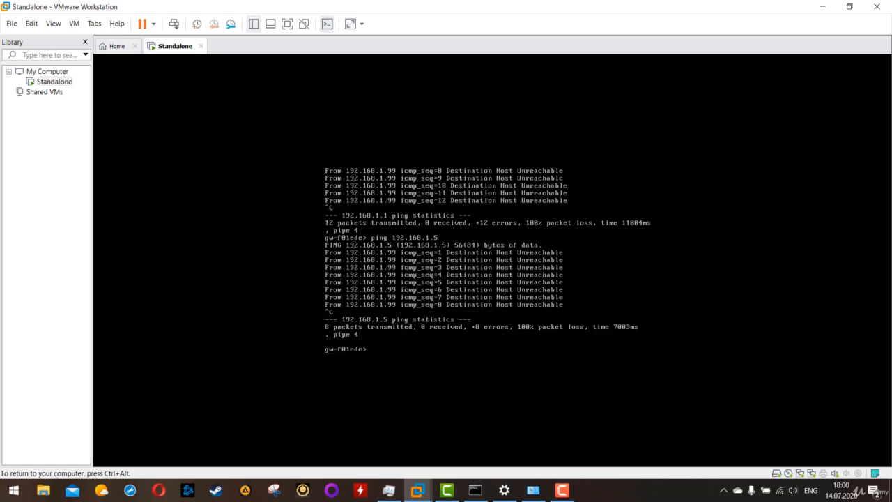
{"action": "key", "text": "Return"}
{"action": "key", "text": "Return"}
{"action": "key", "text": "Return"}
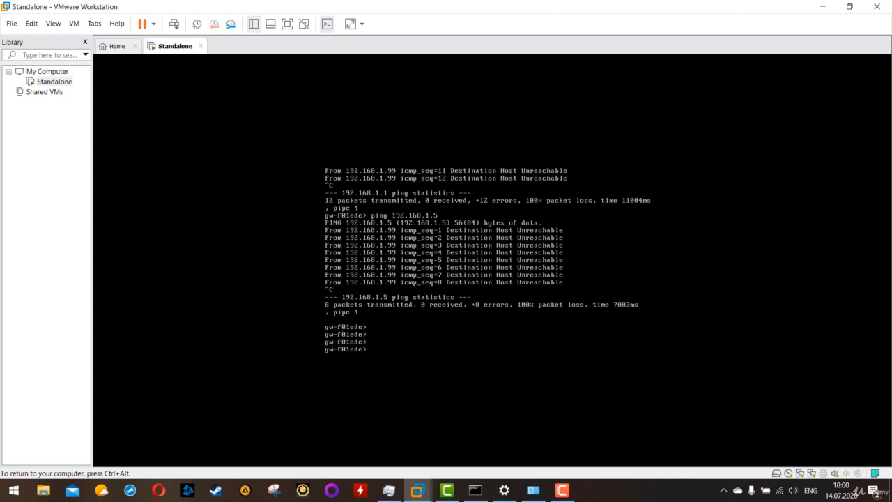
Try to enter expert mode on the gateway with the command expert.
{"action": "key", "text": "ctrl+alt"}
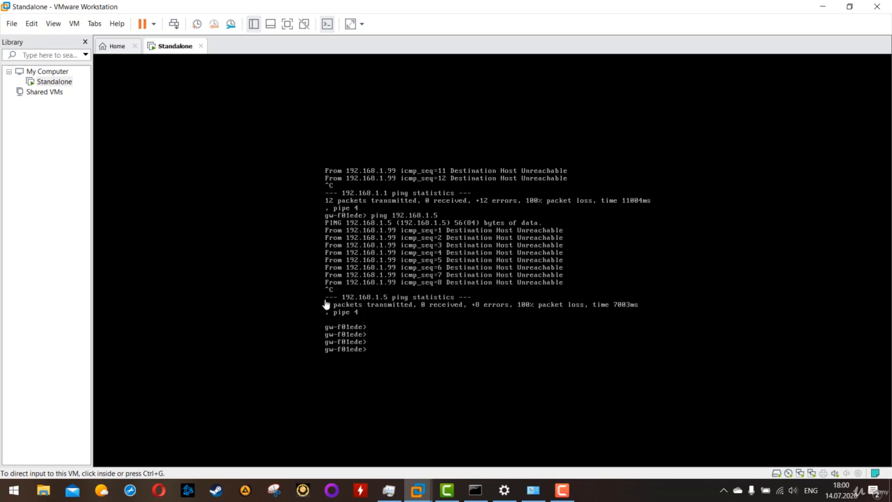
{"action": "left_click", "coordinate": [461, 350]}
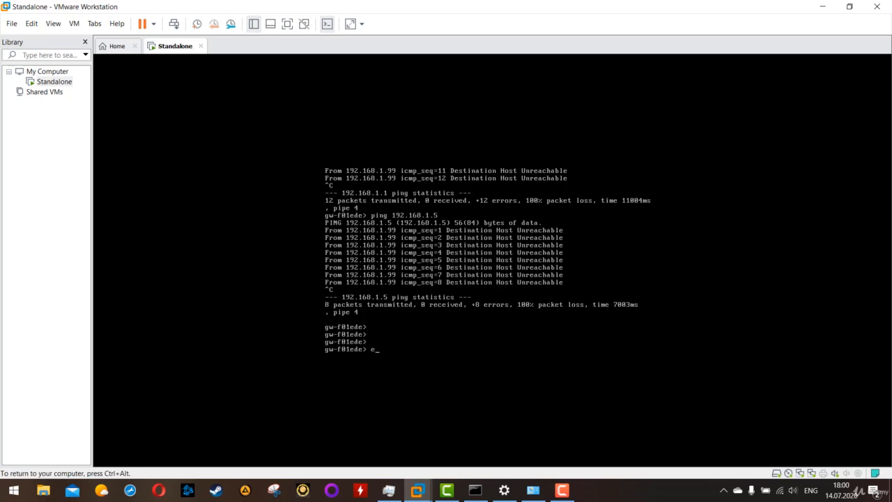
{"action": "type", "text": "expert"}
{"action": "key", "text": "Return"}
Run set expert-password on the gateway, then enter and repeat the new expert password.
{"action": "type", "text": "s"}
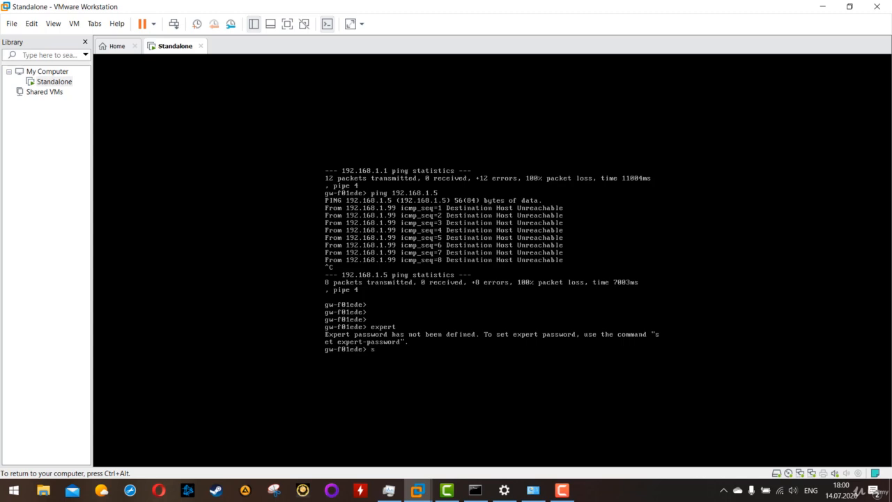
{"action": "type", "text": "et expert-"}
{"action": "type", "text": "password"}
{"action": "key", "text": "Return"}
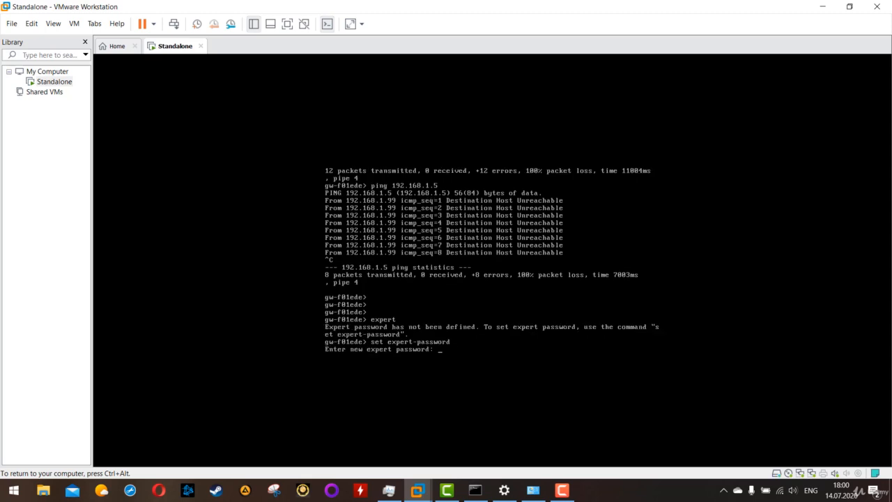
{"action": "key", "text": "Return"}
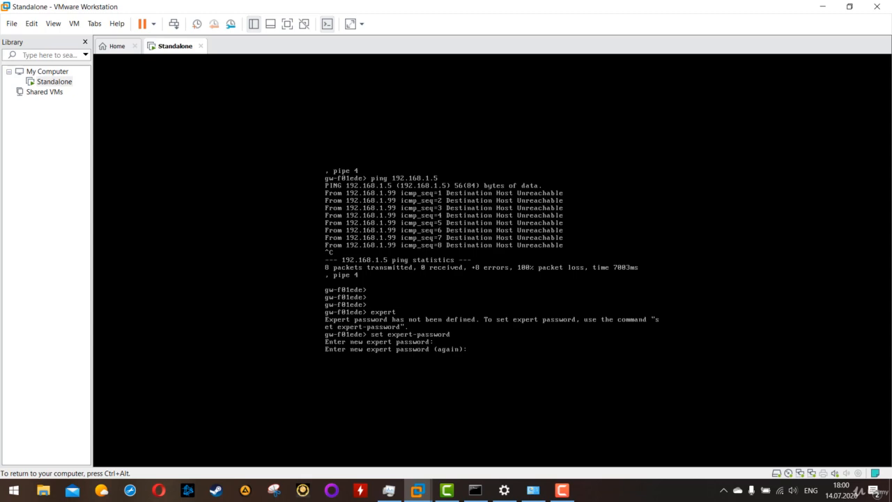
{"action": "key", "text": "Return"}
{"action": "key", "text": "Return"}
{"action": "key", "text": "Return"}
{"action": "key", "text": "Return"}
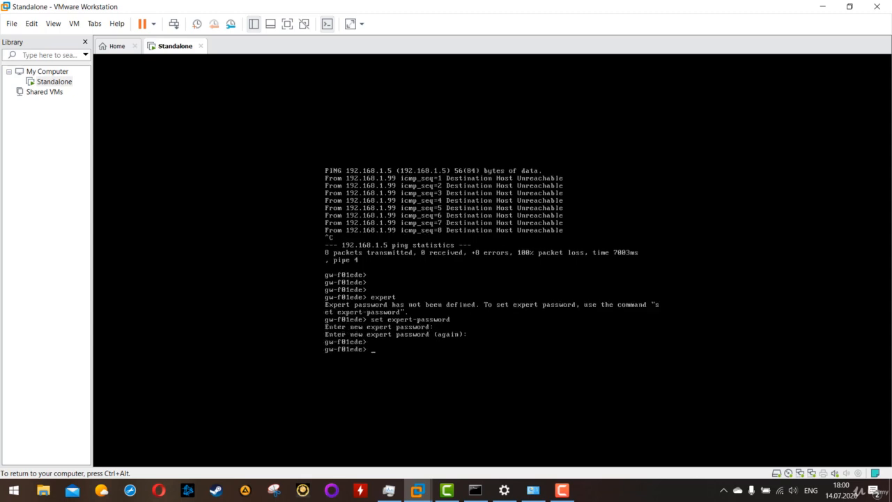
Enter expert mode with the command expert, supplying the expert password.
{"action": "type", "text": "expert"}
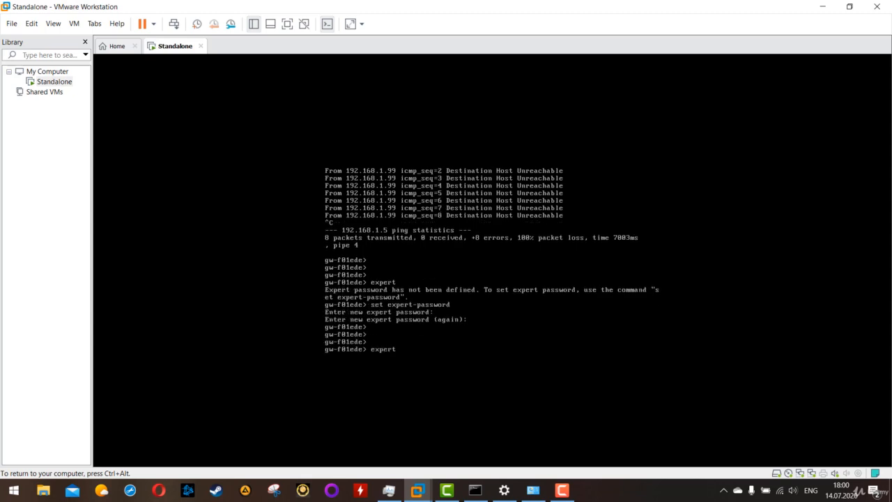
{"action": "key", "text": "Return"}
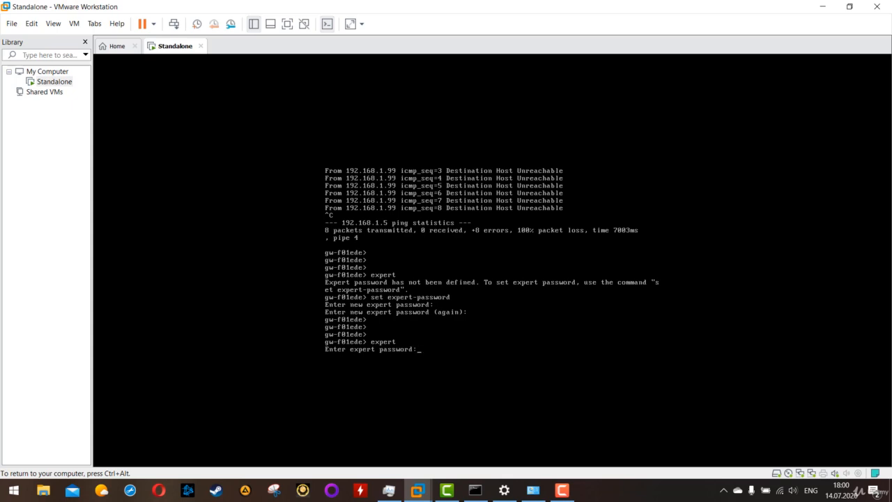
{"action": "key", "text": "Return"}
{"action": "key", "text": "Return"}
{"action": "key", "text": "Return"}
{"action": "key", "text": "Return"}
{"action": "key", "text": "Return"}
{"action": "key", "text": "Return"}
{"action": "key", "text": "Return"}
{"action": "key", "text": "Return"}
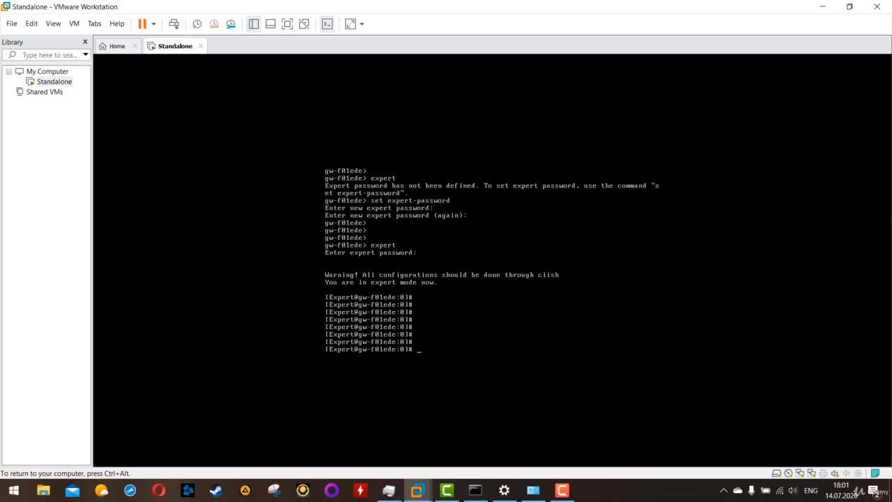
Write the capture command tcpdump -nni any 192.168.1.5 at the expert prompt without running it.
{"action": "type", "text": "tcpdump -nni any 192.168.1.5"}
Verify the host's wireless IPv4 address in the Command Prompt, return to the gateway console and try to run the prepared capture command.
{"action": "key", "text": "ctrl+alt"}
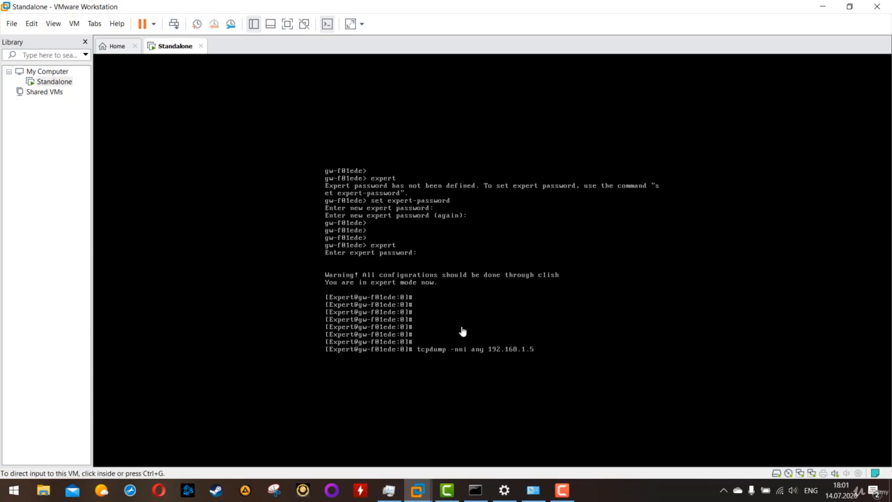
{"action": "left_click", "coordinate": [474, 489]}
{"action": "left_click", "coordinate": [221, 267]}
{"action": "left_click_drag", "start_coordinate": [229, 237], "coordinate": [69, 240]}
{"action": "left_click", "coordinate": [617, 288]}
{"action": "key", "text": "Return"}
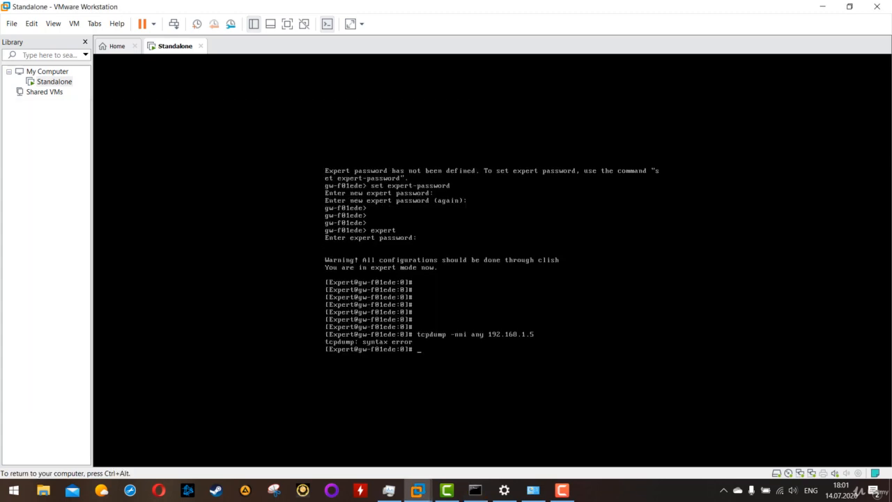
Correct the capture command to tcpdump -nni any host 192.168.1.5 and run it.
{"action": "key", "text": "Up"}
{"action": "type", "text": "host"}
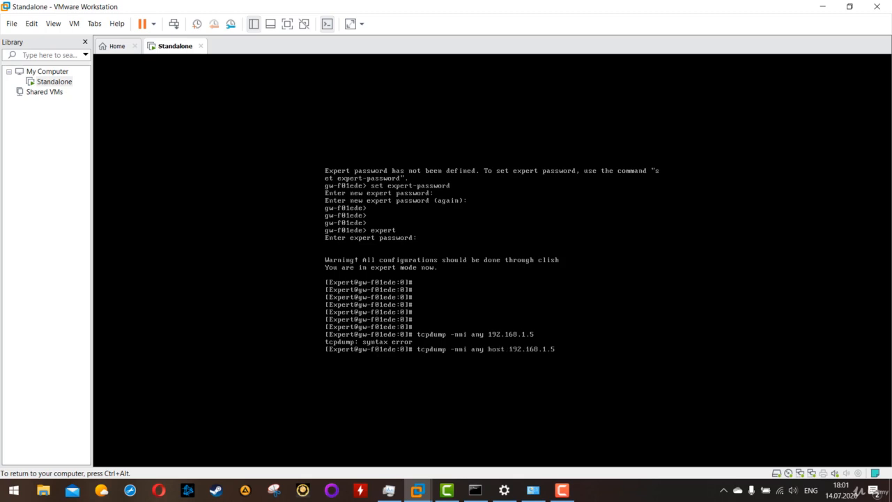
{"action": "key", "text": "Return"}
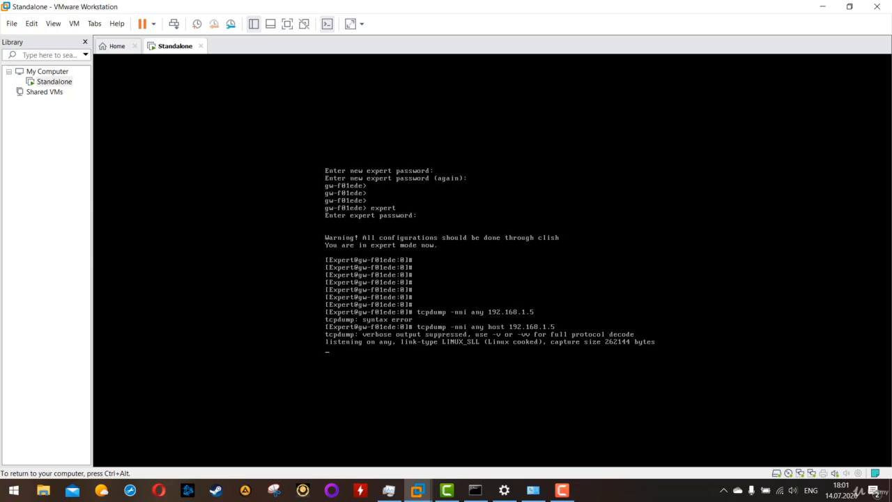
Switch to the host's Command Prompt and begin a ping command as far as ping 192.
{"action": "key", "text": "ctrl+alt"}
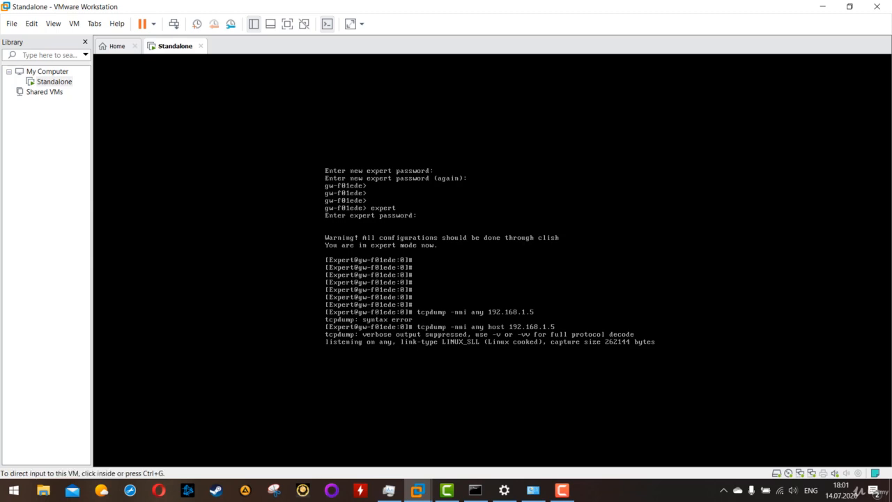
{"action": "left_click", "coordinate": [475, 490]}
{"action": "scroll", "coordinate": [294, 321], "scroll_direction": "down", "scroll_amount": 5}
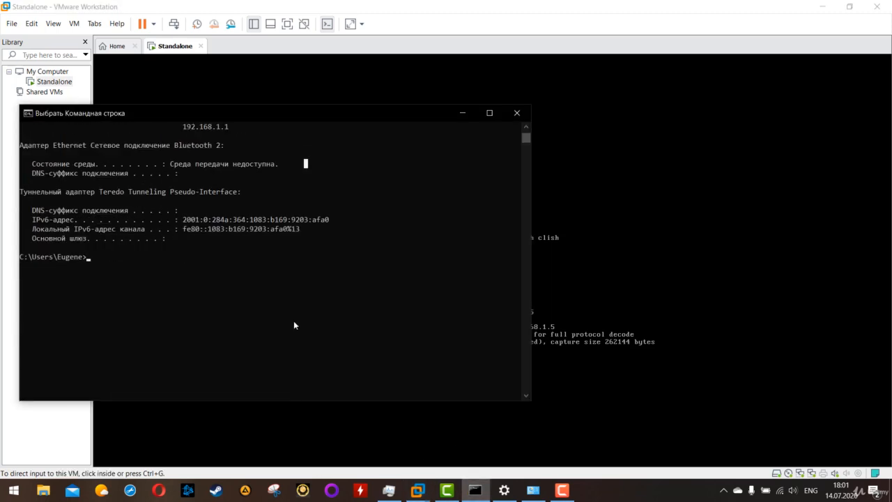
{"action": "scroll", "coordinate": [294, 320], "scroll_direction": "up", "scroll_amount": 1}
{"action": "type", "text": "pin"}
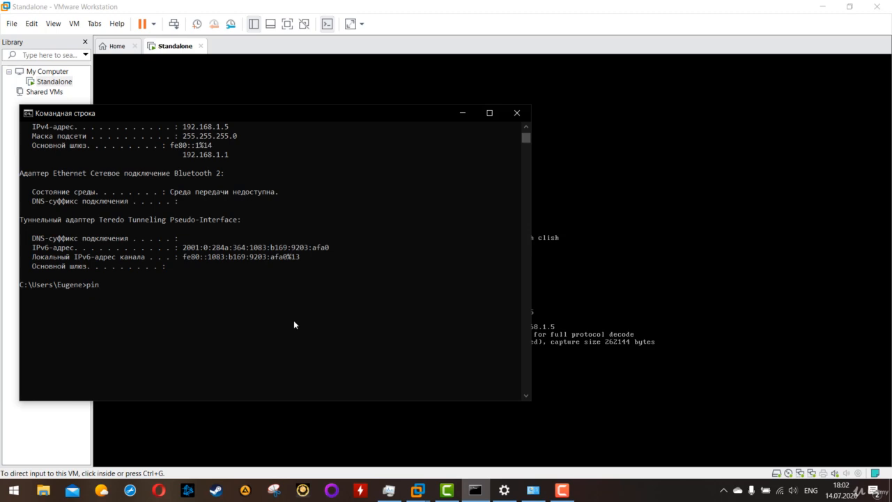
{"action": "type", "text": "g 192."}
Stop the packet capture in the gateway console and list the network interfaces with ifconfig.
{"action": "left_click", "coordinate": [604, 207]}
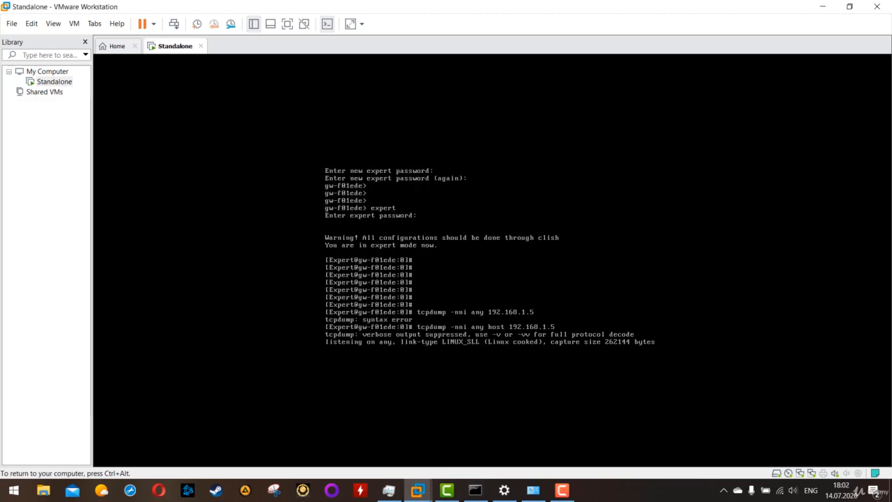
{"action": "key", "text": "ctrl+c"}
{"action": "key", "text": "ctrl+c"}
{"action": "key", "text": "ctrl+c"}
{"action": "key", "text": "ctrl+c"}
{"action": "key", "text": "ctrl+c"}
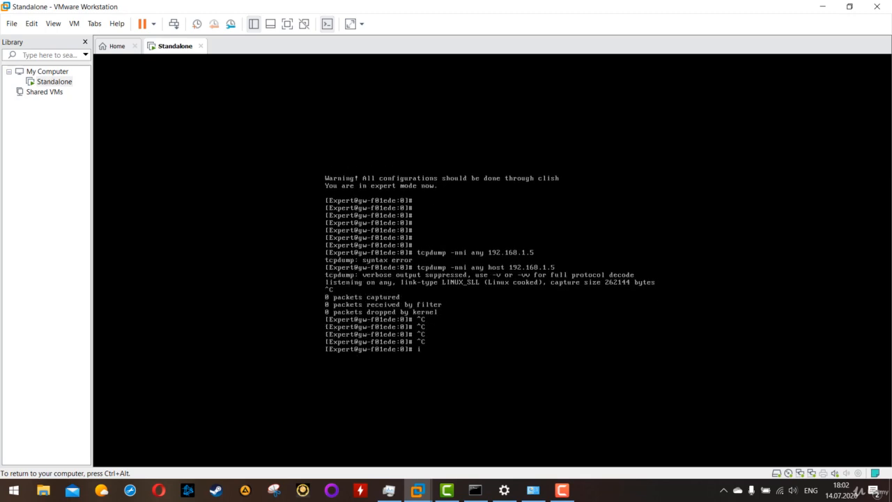
{"action": "type", "text": "ifconfig"}
{"action": "key", "text": "Return"}
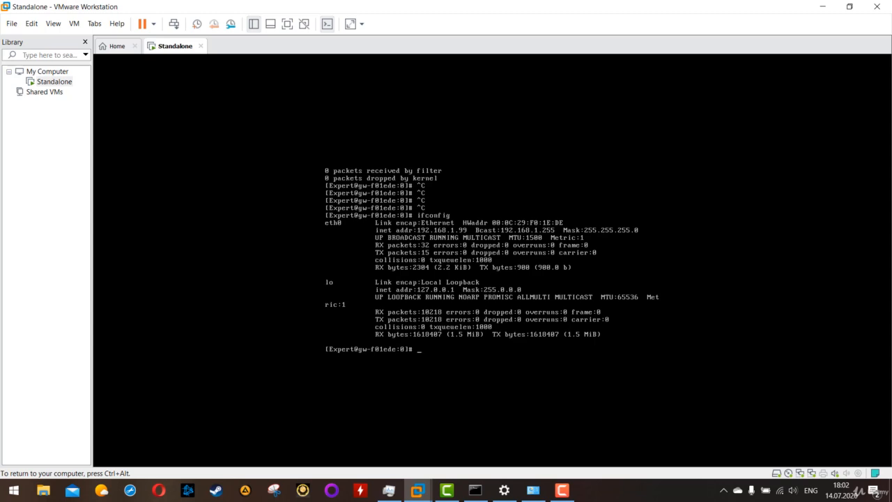
Restart the gateway's packet capture with the earlier command tcpdump -nni any host 192.168.1.5.
{"action": "key", "text": "Up"}
{"action": "key", "text": "Up"}
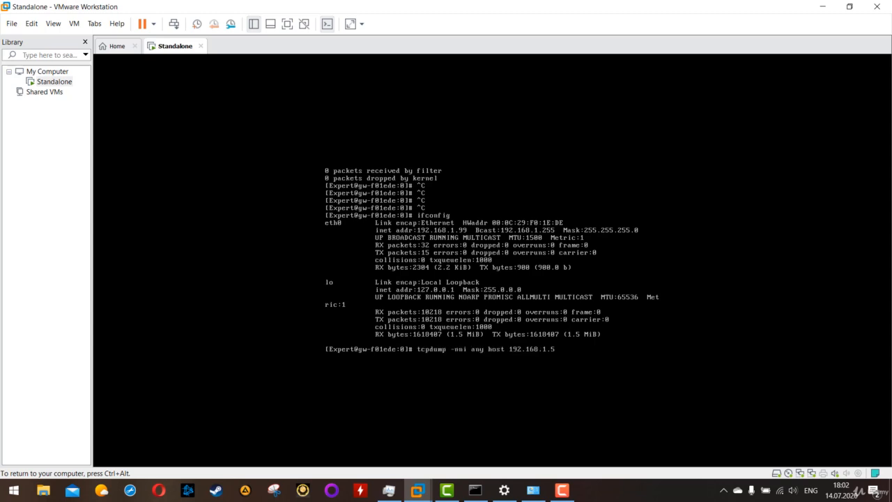
{"action": "key", "text": "Return"}
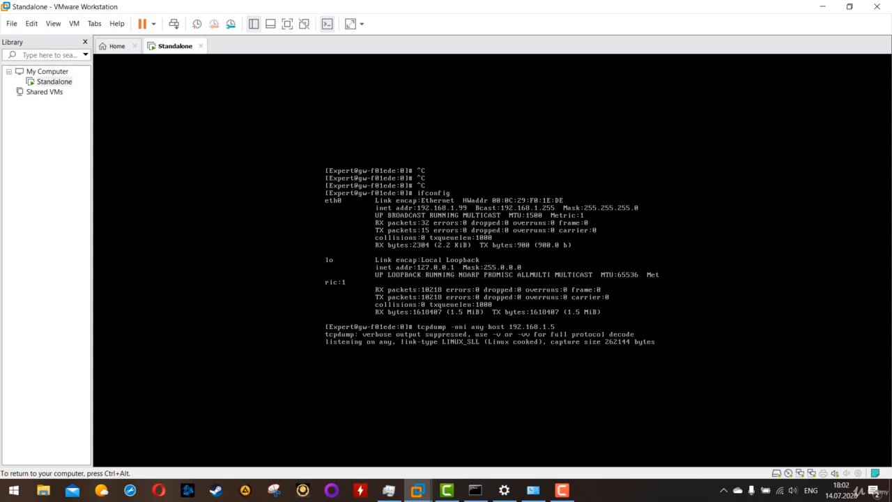
In the host's Command Prompt, complete the command as ping 192.168.1.99 and run it against the gateway.
{"action": "key", "text": "ctrl+alt"}
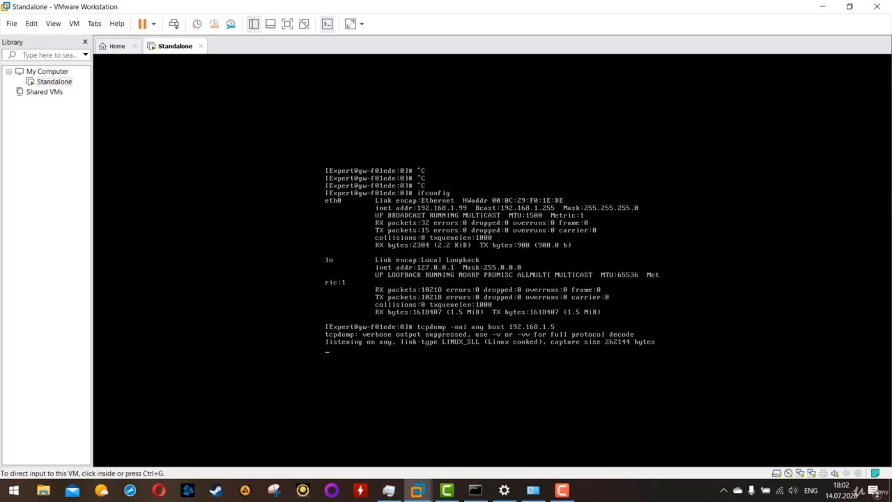
{"action": "left_click", "coordinate": [475, 490]}
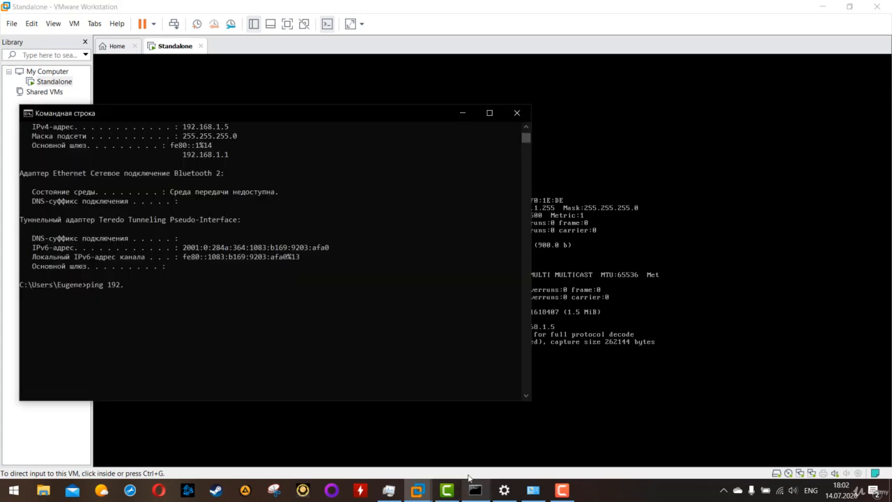
{"action": "type", "text": "1"}
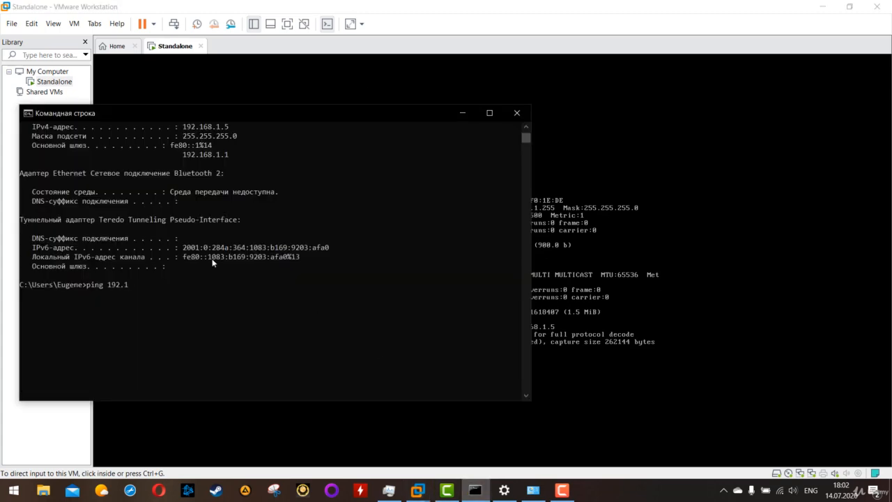
{"action": "type", "text": "68.1.99"}
{"action": "key", "text": "Return"}
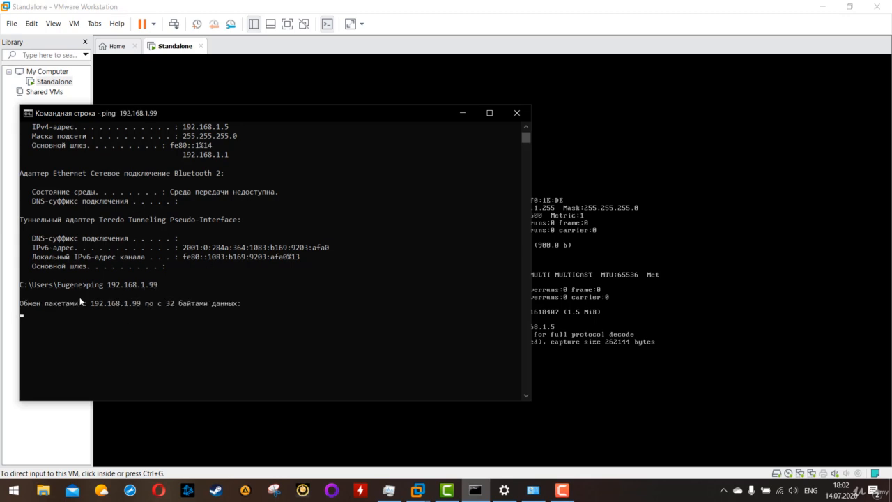
{"action": "left_click_drag", "start_coordinate": [244, 340], "coordinate": [55, 289]}
{"action": "left_click", "coordinate": [231, 357]}
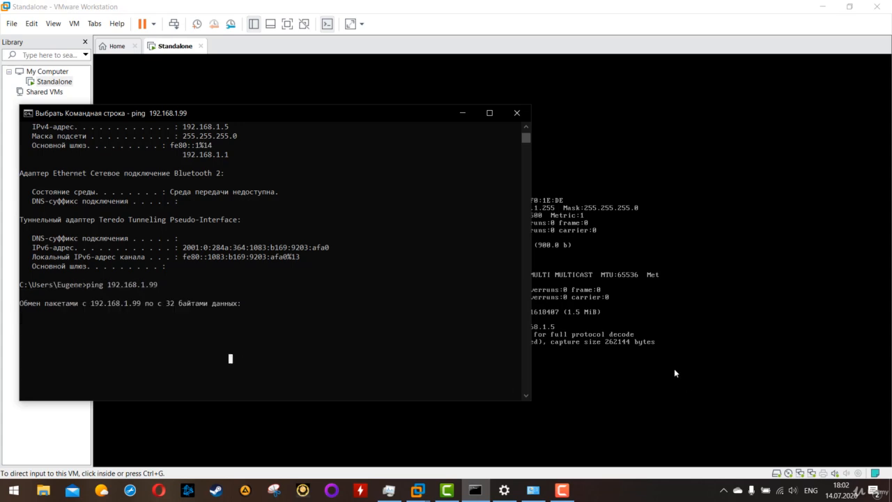
Return to VMware Workstation, open the Virtual Network Editor and unlock its settings for changes with administrator privileges.
{"action": "left_click", "coordinate": [674, 372]}
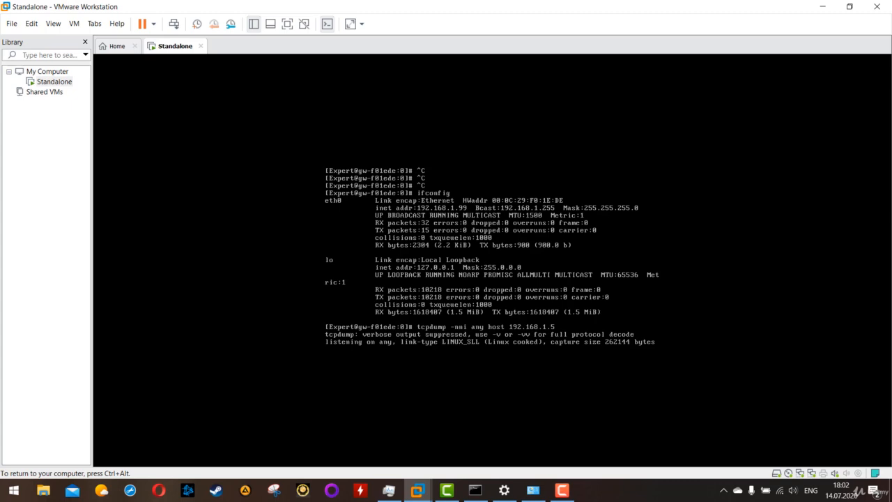
{"action": "key", "text": "ctrl+alt"}
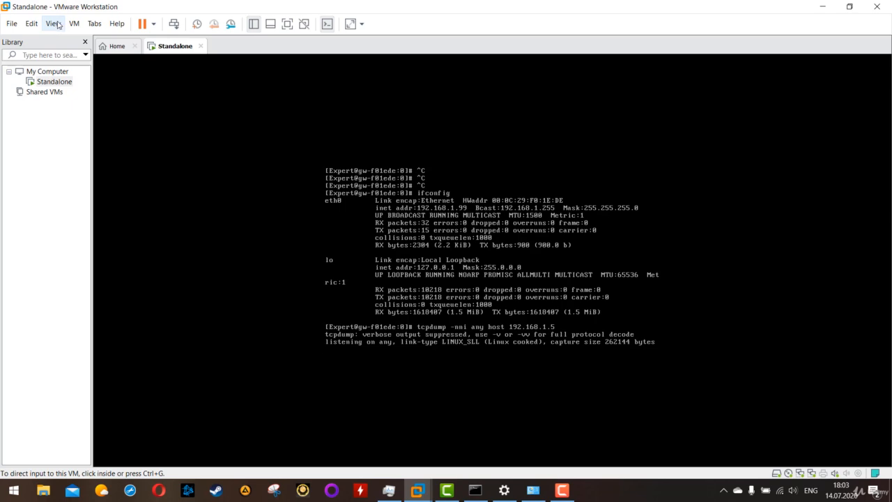
{"action": "left_click", "coordinate": [30, 159]}
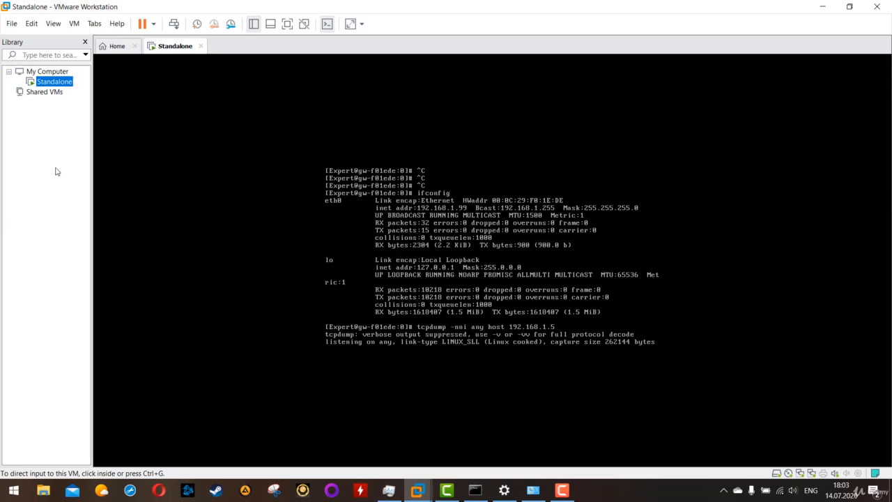
{"action": "right_click", "coordinate": [50, 81]}
{"action": "left_click", "coordinate": [49, 39]}
{"action": "left_click", "coordinate": [31, 23]}
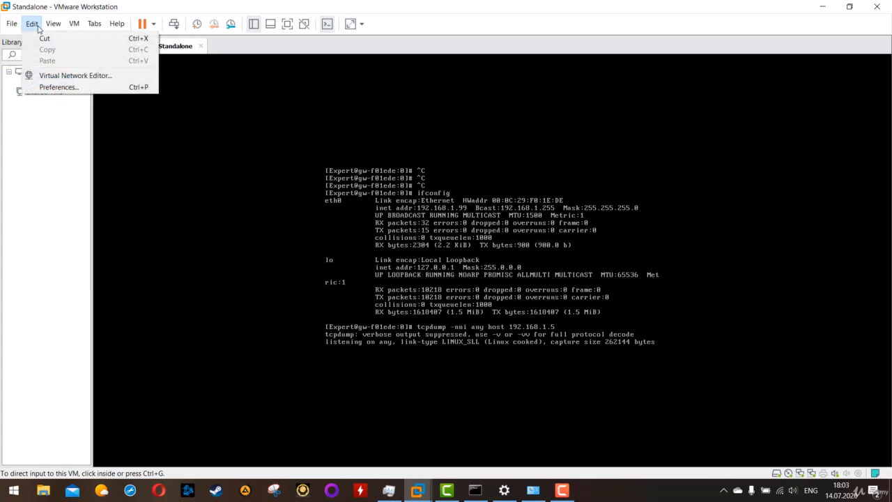
{"action": "left_click", "coordinate": [59, 78]}
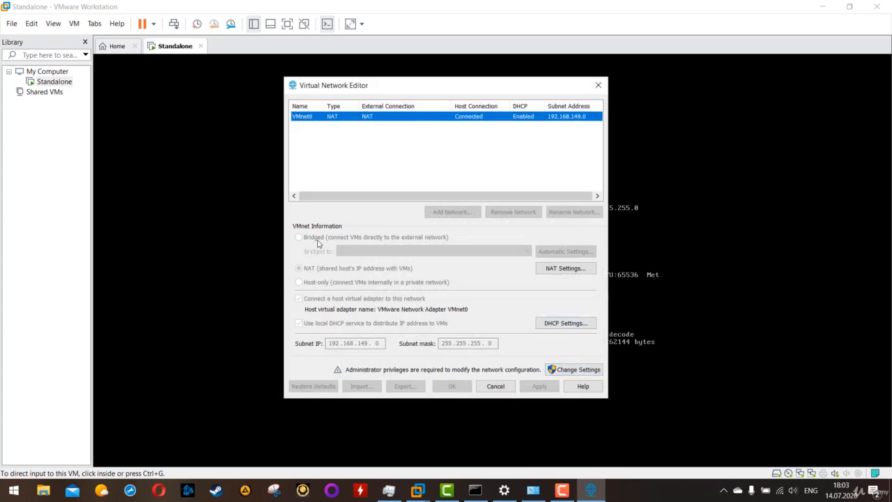
{"action": "left_click", "coordinate": [574, 371]}
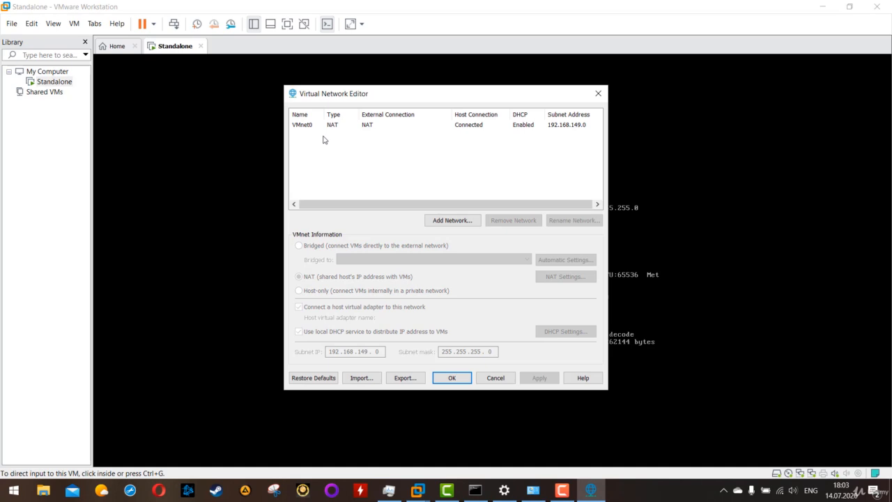
Remove the existing NAT network VMnet0 and add VMnet0 again as a new virtual network.
{"action": "left_click", "coordinate": [326, 128]}
{"action": "left_click", "coordinate": [388, 170]}
{"action": "left_click", "coordinate": [331, 125]}
{"action": "left_click", "coordinate": [317, 138]}
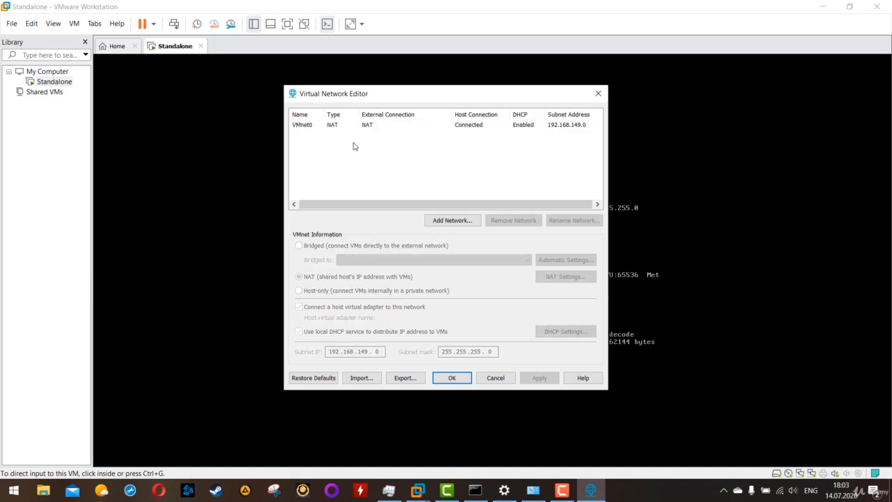
{"action": "left_click", "coordinate": [329, 127]}
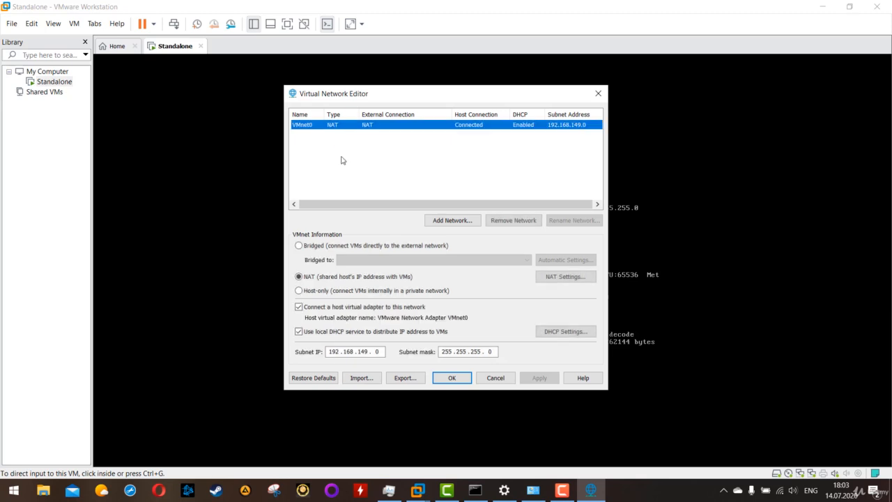
{"action": "left_click", "coordinate": [423, 159]}
{"action": "left_click", "coordinate": [380, 128]}
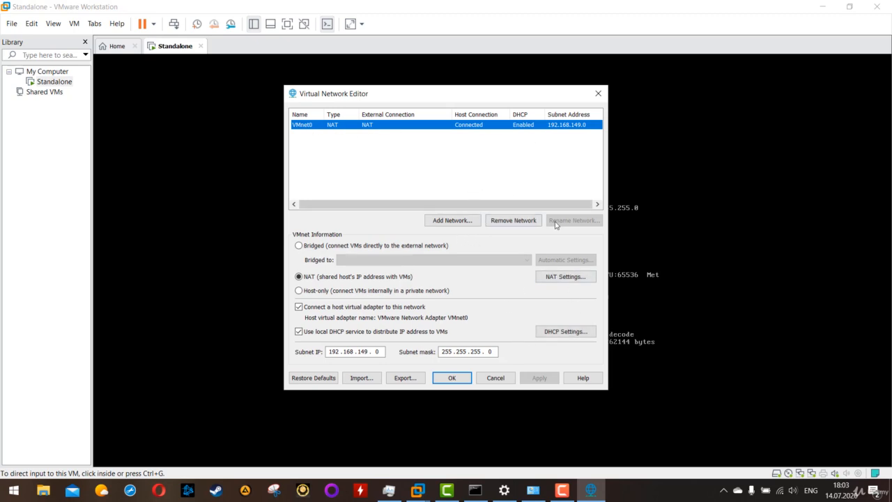
{"action": "left_click", "coordinate": [517, 221]}
{"action": "left_click", "coordinate": [461, 219]}
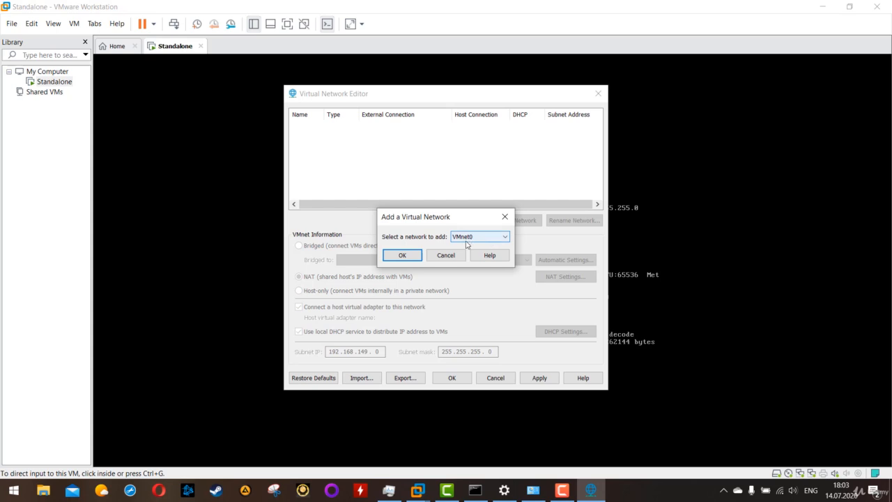
{"action": "key", "text": "Return"}
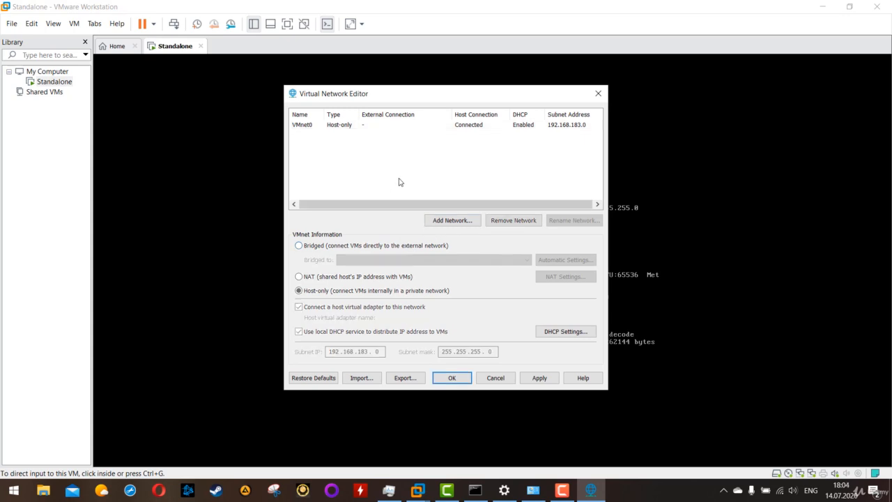
Set VMnet0 to Bridged, bridge it to the Qualcomm QCA9377 802.11ac Wireless Adapter, and save the network configuration.
{"action": "left_click", "coordinate": [339, 126]}
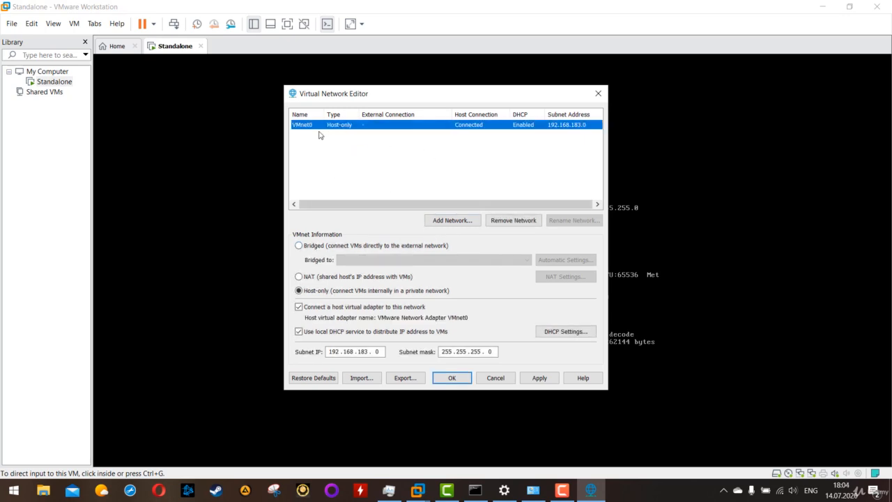
{"action": "left_click", "coordinate": [314, 246]}
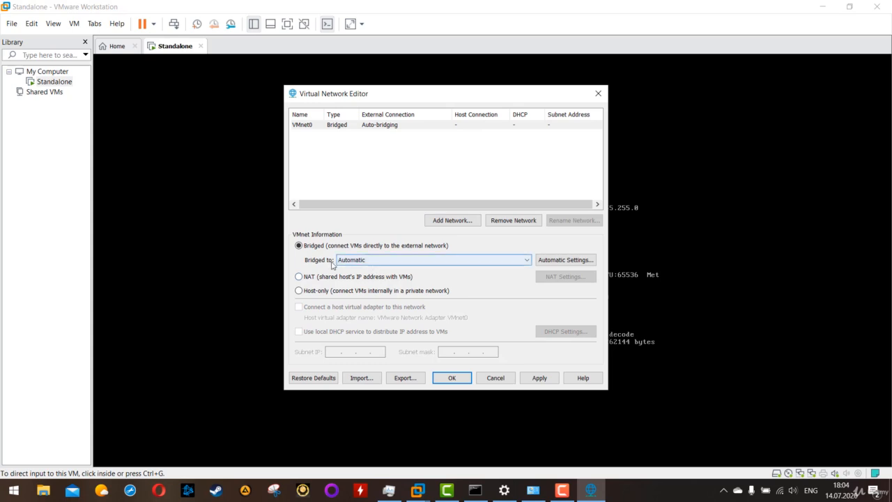
{"action": "left_click", "coordinate": [390, 261]}
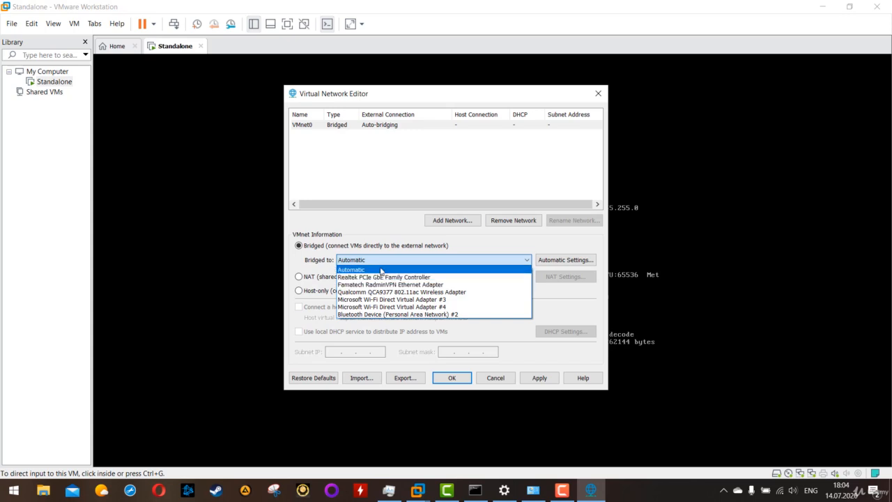
{"action": "left_click", "coordinate": [380, 269]}
{"action": "left_click", "coordinate": [365, 262]}
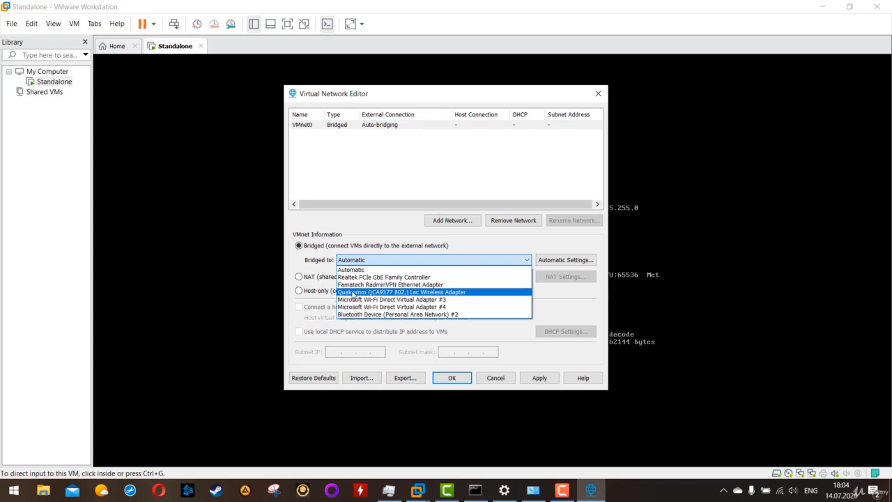
{"action": "left_click", "coordinate": [367, 293]}
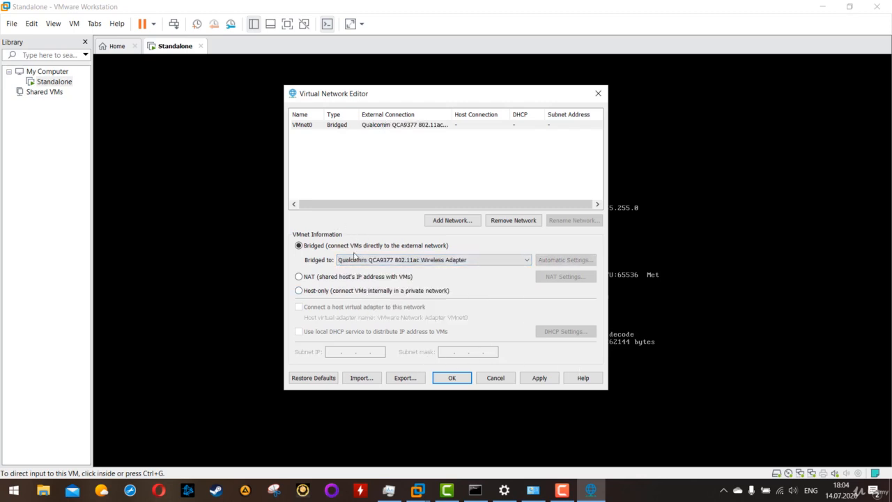
{"action": "left_click", "coordinate": [539, 381]}
{"action": "left_click", "coordinate": [456, 379]}
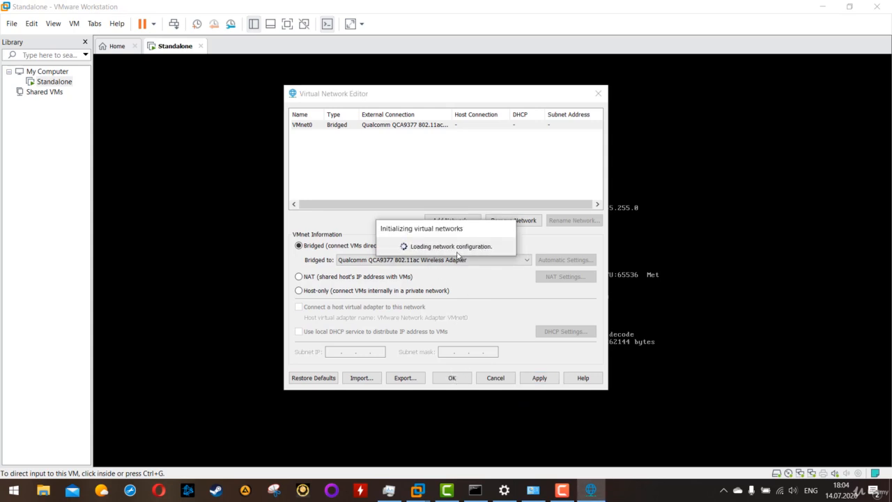
{"action": "left_click", "coordinate": [452, 380]}
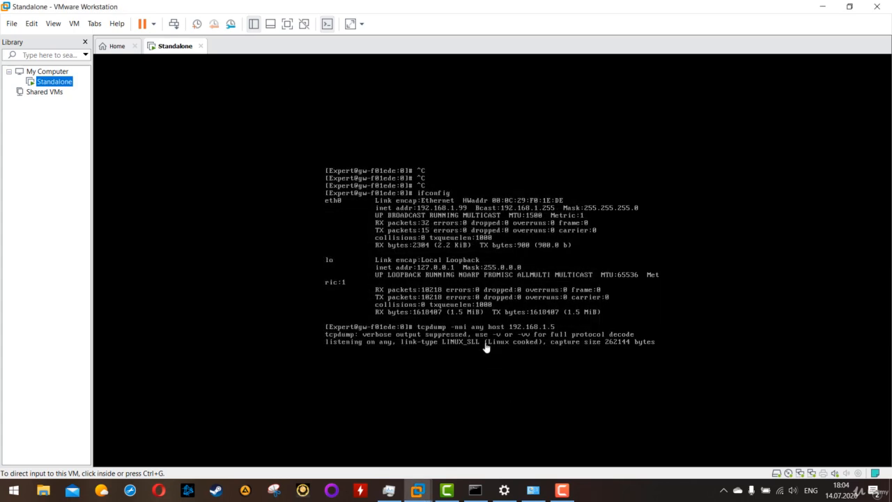
Stop the running capture in the gateway console and start it again with tcpdump -nni any host 192.168.1.5.
{"action": "left_click", "coordinate": [457, 310]}
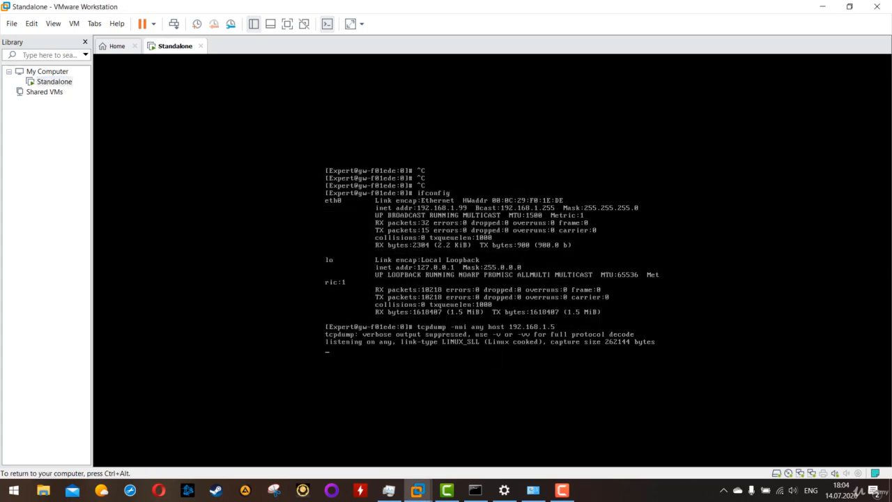
{"action": "key", "text": "ctrl+c"}
{"action": "key", "text": "ctrl+c"}
{"action": "key", "text": "ctrl+c"}
{"action": "key", "text": "ctrl+c"}
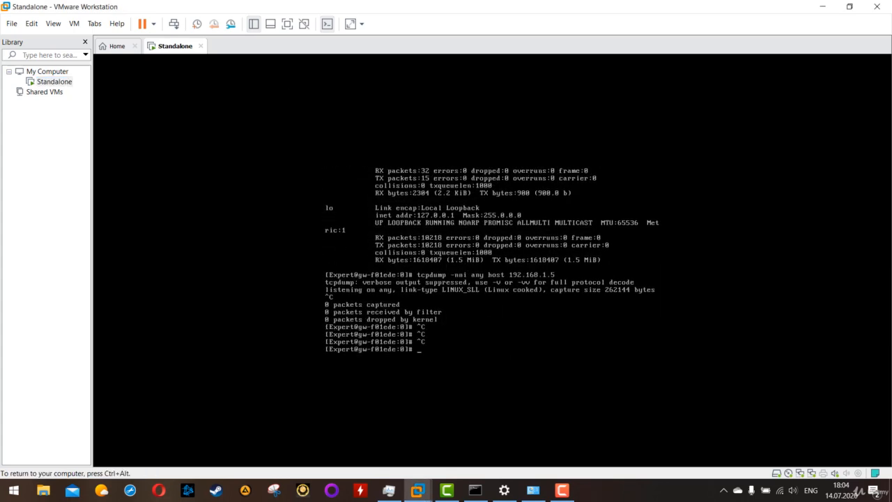
{"action": "key", "text": "Up"}
{"action": "key", "text": "Return"}
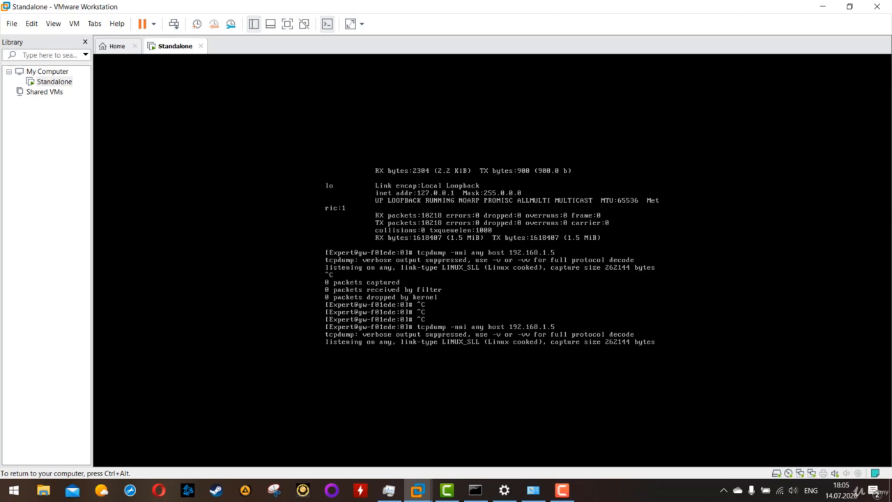
Switch to the host's Command Prompt, abort the stalled ping and run ping 192.168.1.99 again.
{"action": "key", "text": "ctrl+alt"}
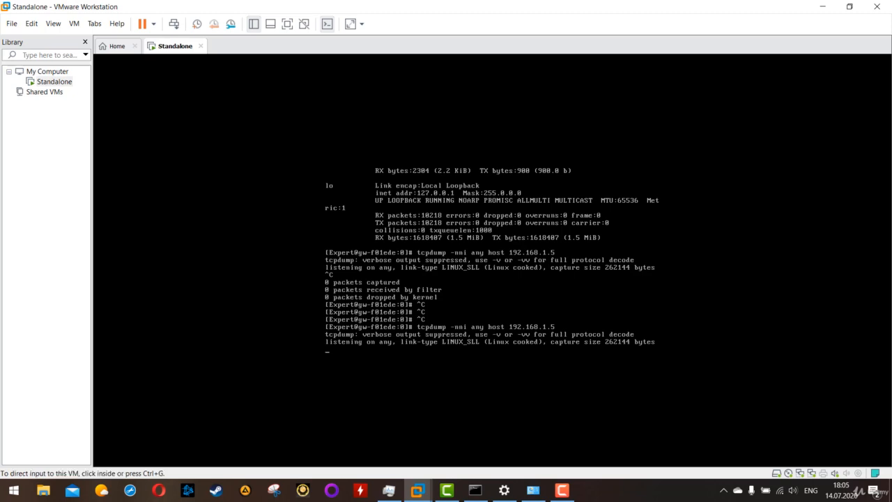
{"action": "left_click", "coordinate": [475, 490]}
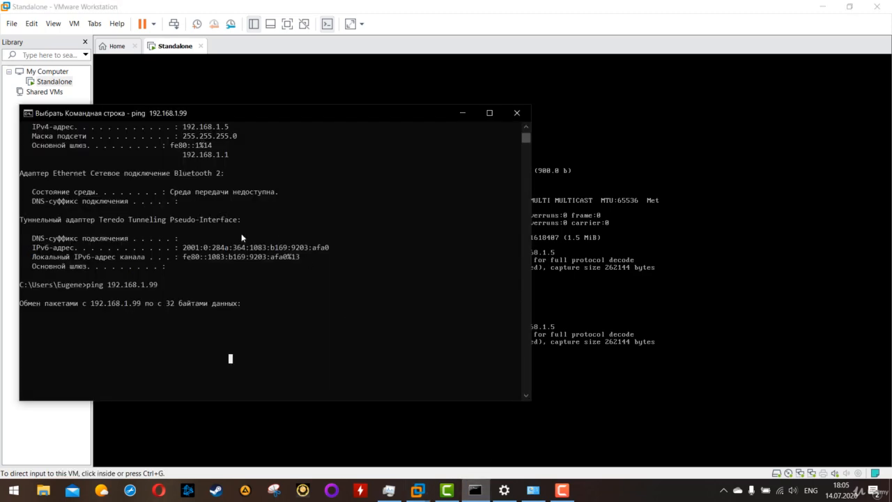
{"action": "key", "text": "Escape"}
{"action": "key", "text": "ctrl+c"}
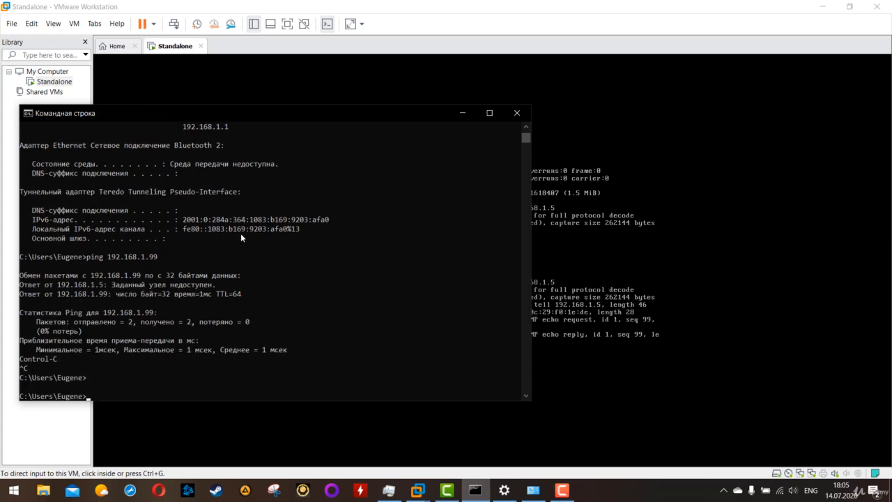
{"action": "key", "text": "Up"}
{"action": "key", "text": "Return"}
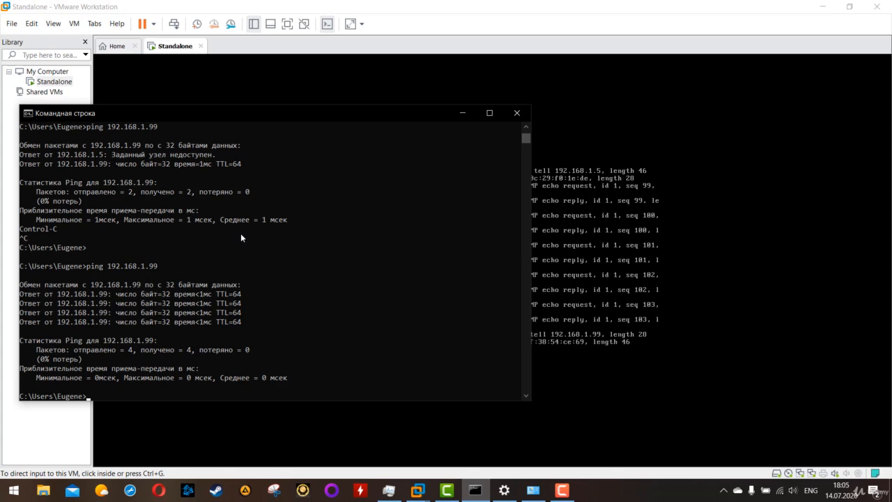
Back in the gateway console, stop the packet capture and ping the host with ping 192.168.1.5.
{"action": "left_click", "coordinate": [739, 243]}
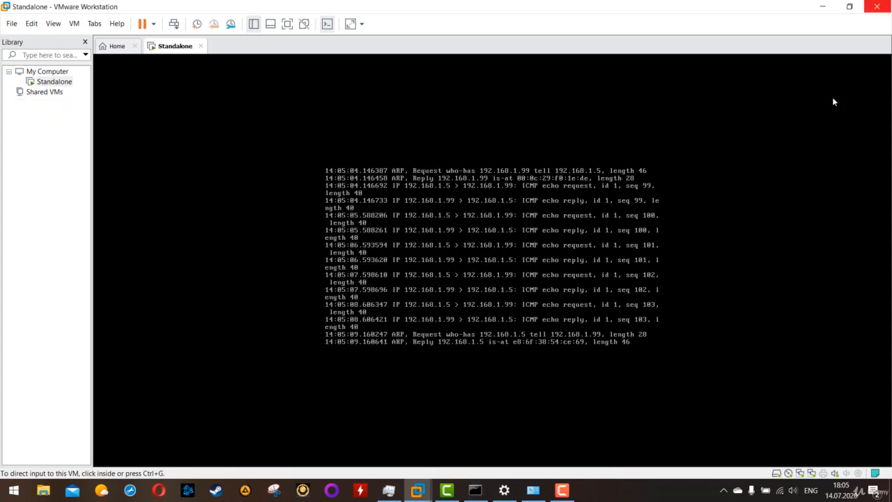
{"action": "left_click", "coordinate": [385, 290]}
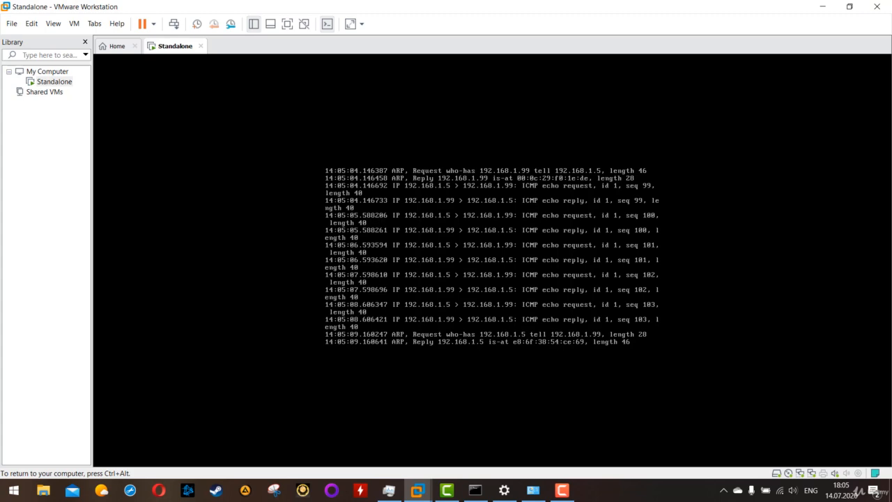
{"action": "key", "text": "ctrl+c"}
{"action": "key", "text": "ctrl+c"}
{"action": "type", "text": "pi"}
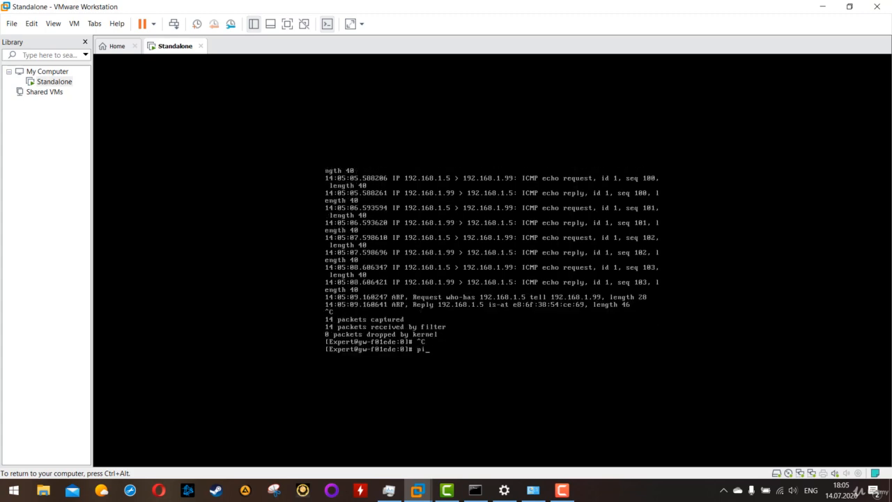
{"action": "type", "text": "ng 192.168/"}
{"action": "type", "text": "1.5"}
{"action": "key", "text": "Return"}
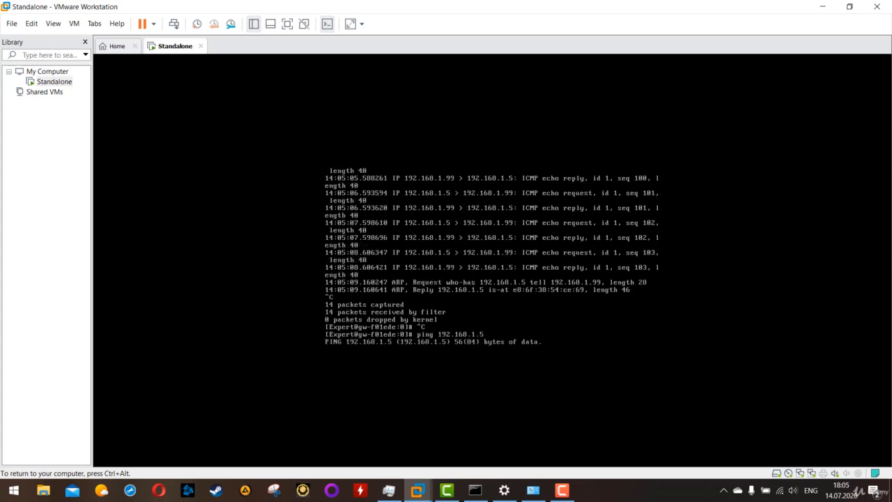